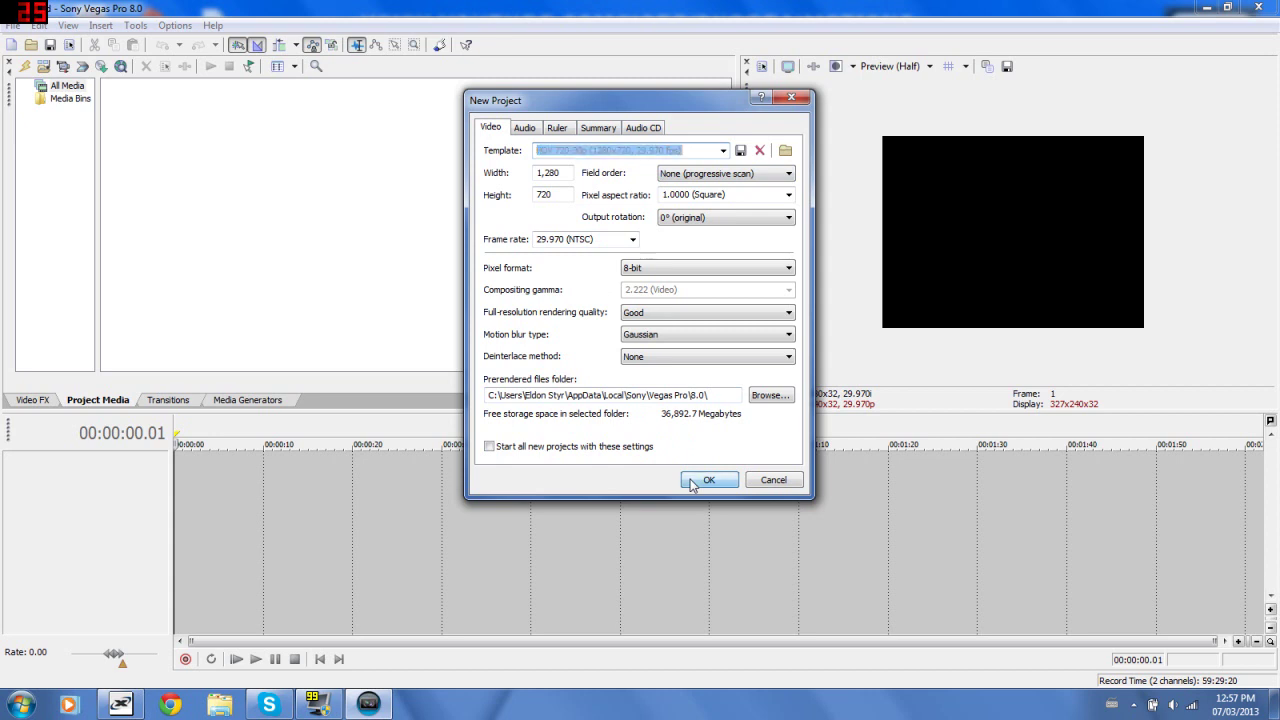
# Create a new project at 1280 x 720 with progressive scan and a 29.970 (NTSC) frame rate.
pyautogui.click(705, 480)
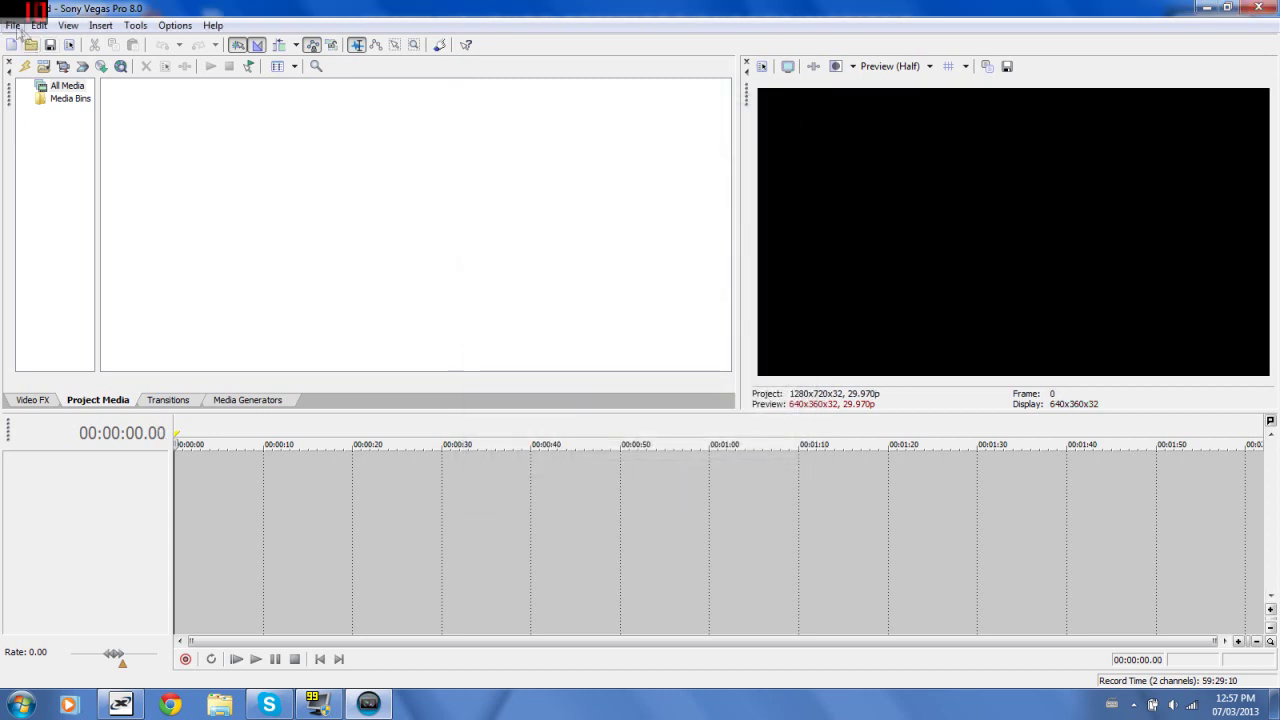
pyautogui.click(13, 25)
pyautogui.moveTo(263, 170)
pyautogui.click(509, 253)
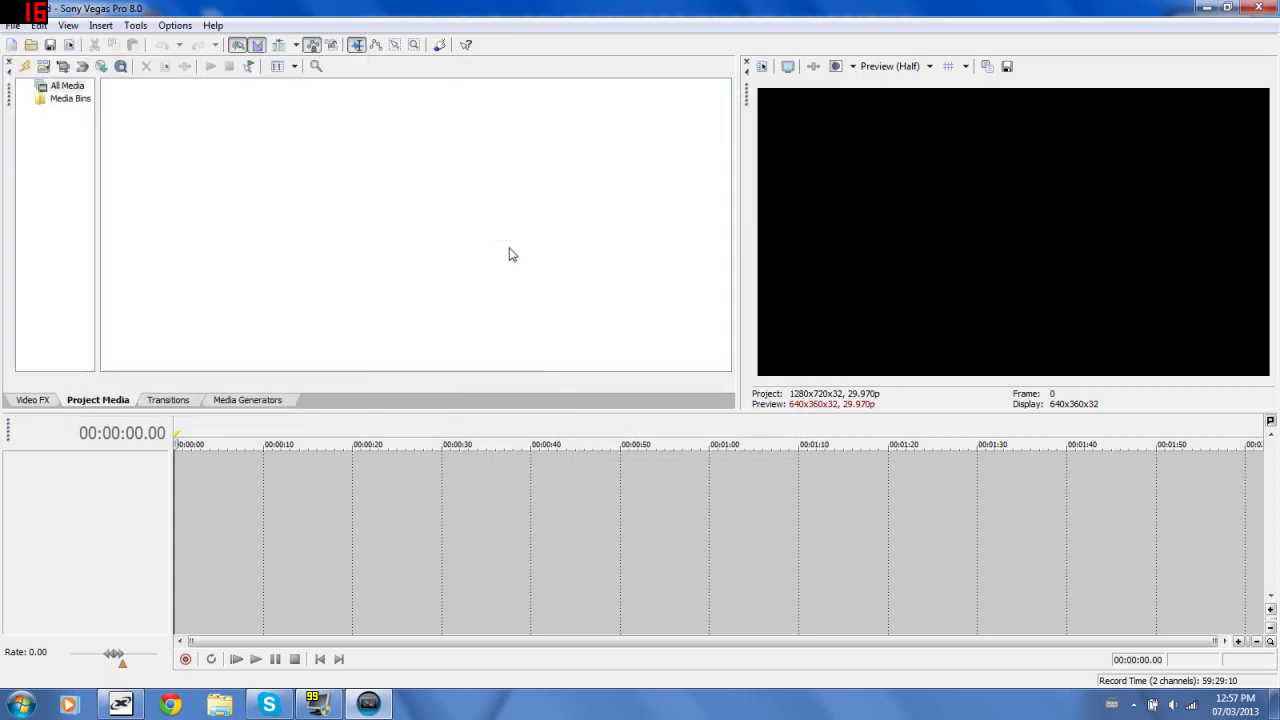
pyautogui.click(9, 27)
pyautogui.moveTo(306, 169)
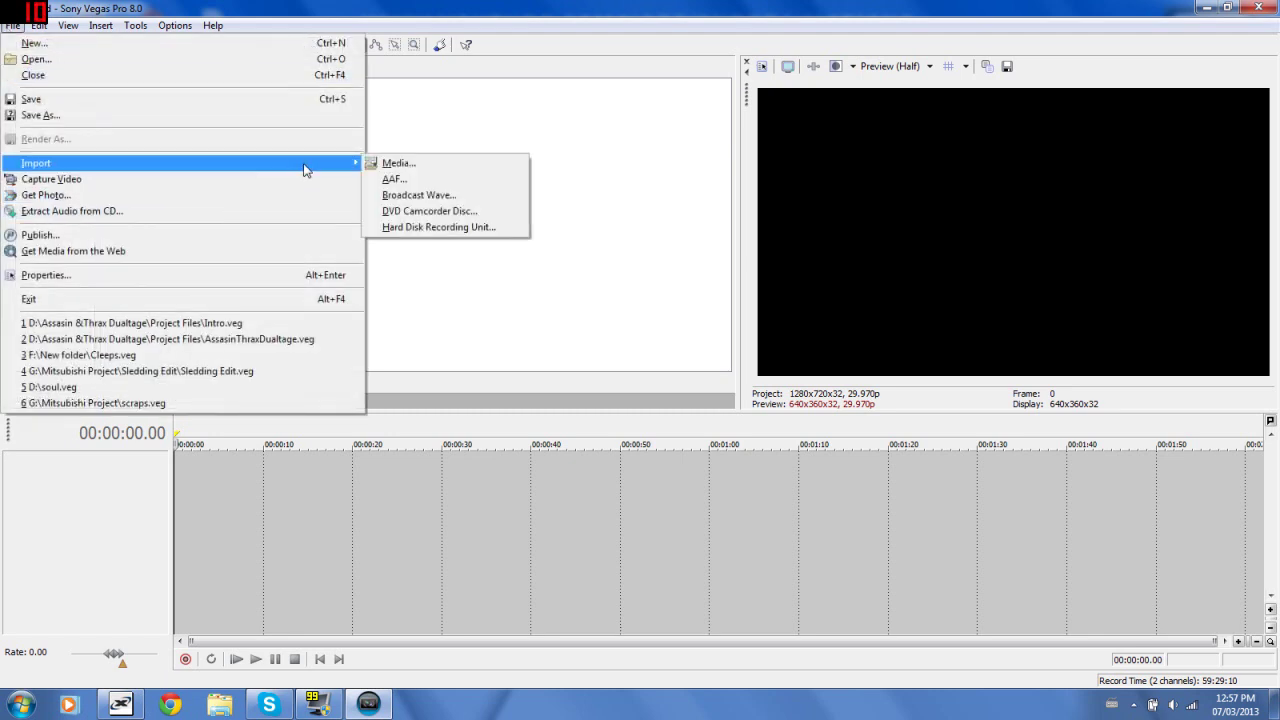
pyautogui.click(396, 166)
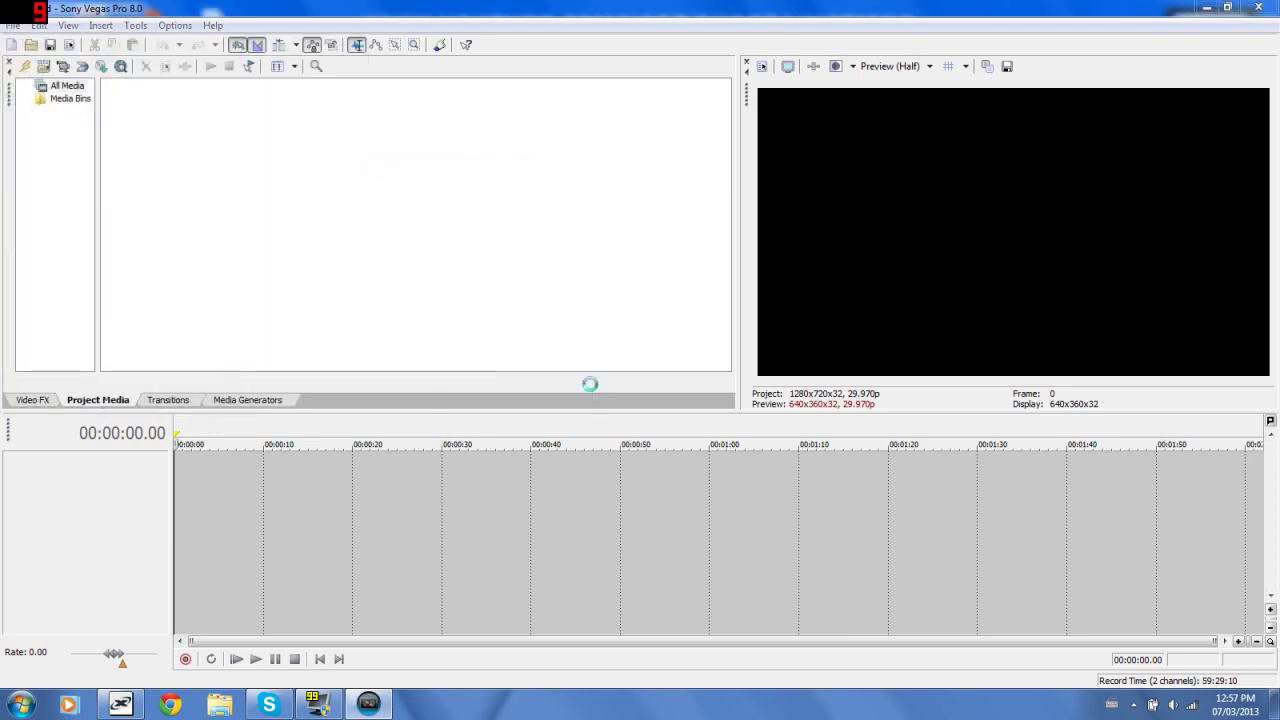
pyautogui.click(220, 705)
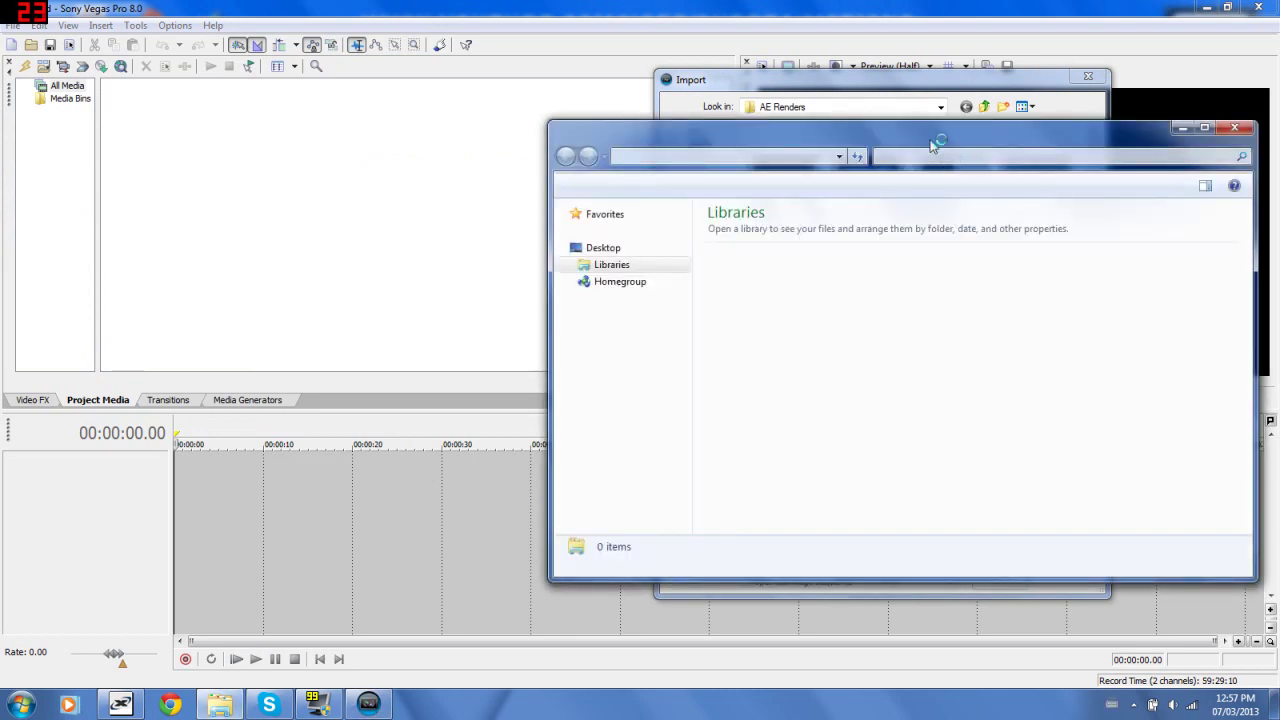
pyautogui.moveTo(930, 138); pyautogui.dragTo(361, 172)
pyautogui.click(1069, 454)
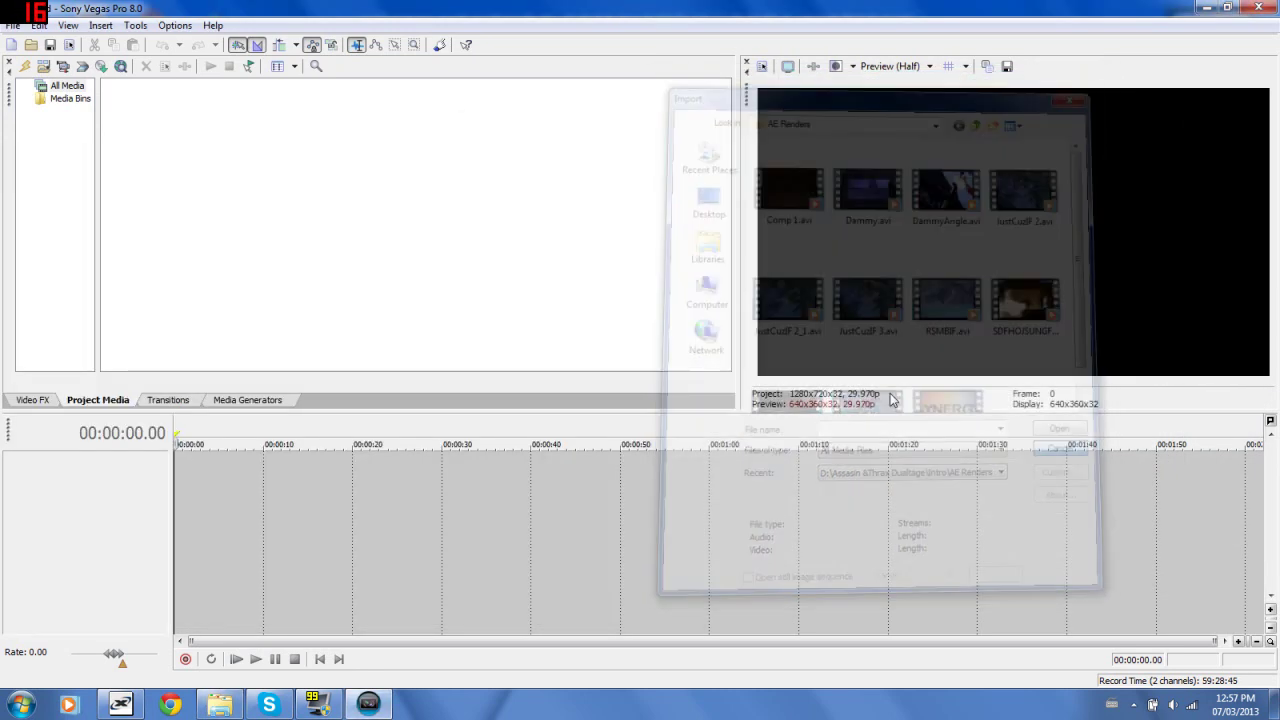
# Browse to the SDATA1 (D:) drive in a Windows Explorer window beside the project.
pyautogui.click(220, 705)
pyautogui.moveTo(271, 193); pyautogui.dragTo(677, 179)
pyautogui.moveTo(528, 372); pyautogui.dragTo(513, 530)
pyautogui.click(482, 464)
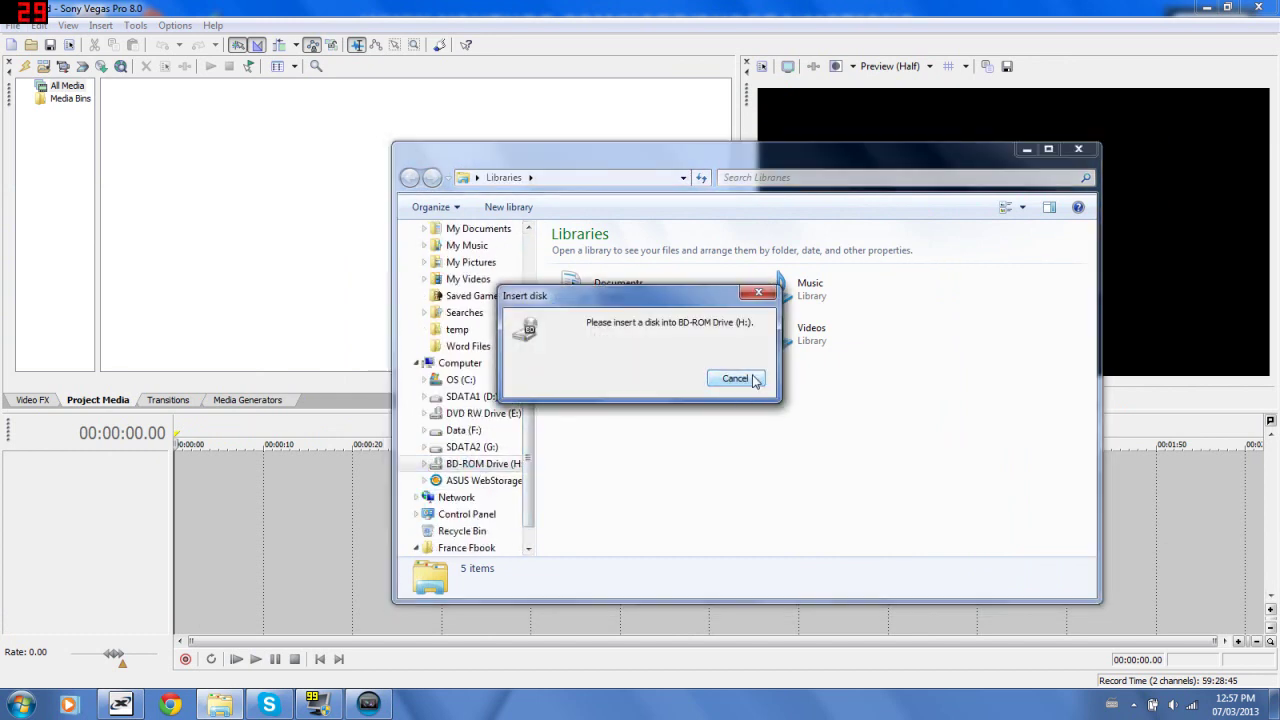
pyautogui.click(735, 378)
pyautogui.click(489, 397)
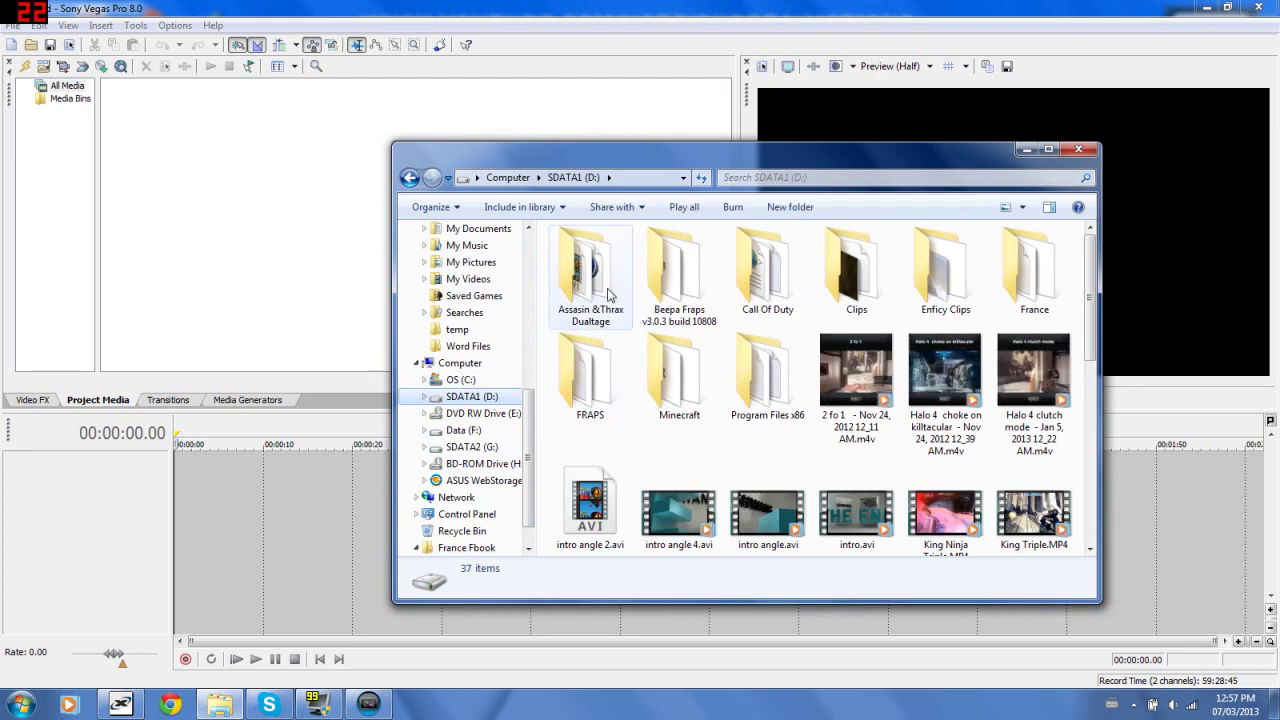
# Add First Clip BG Angles.wmv from Assasin &Thrax Dualtage\Clips\Angles\Vegas to the start of the timeline.
pyautogui.doubleClick(590, 275)
pyautogui.doubleClick(609, 277)
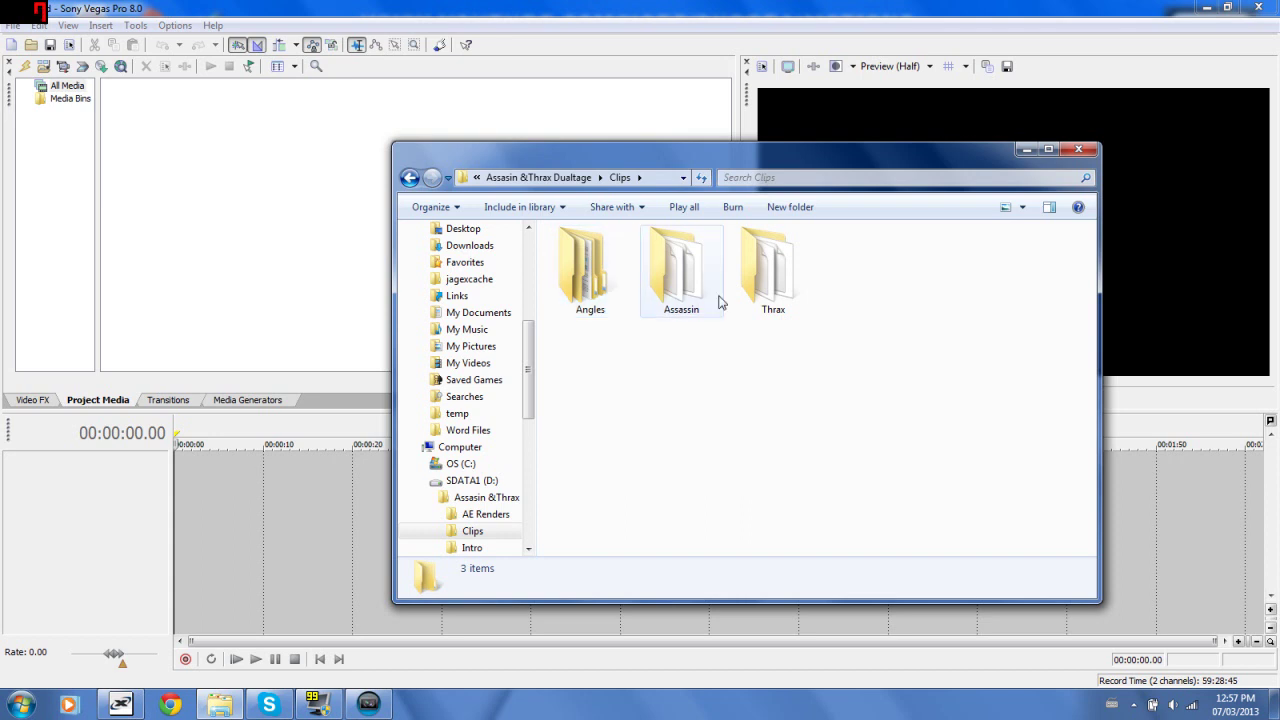
pyautogui.doubleClick(584, 268)
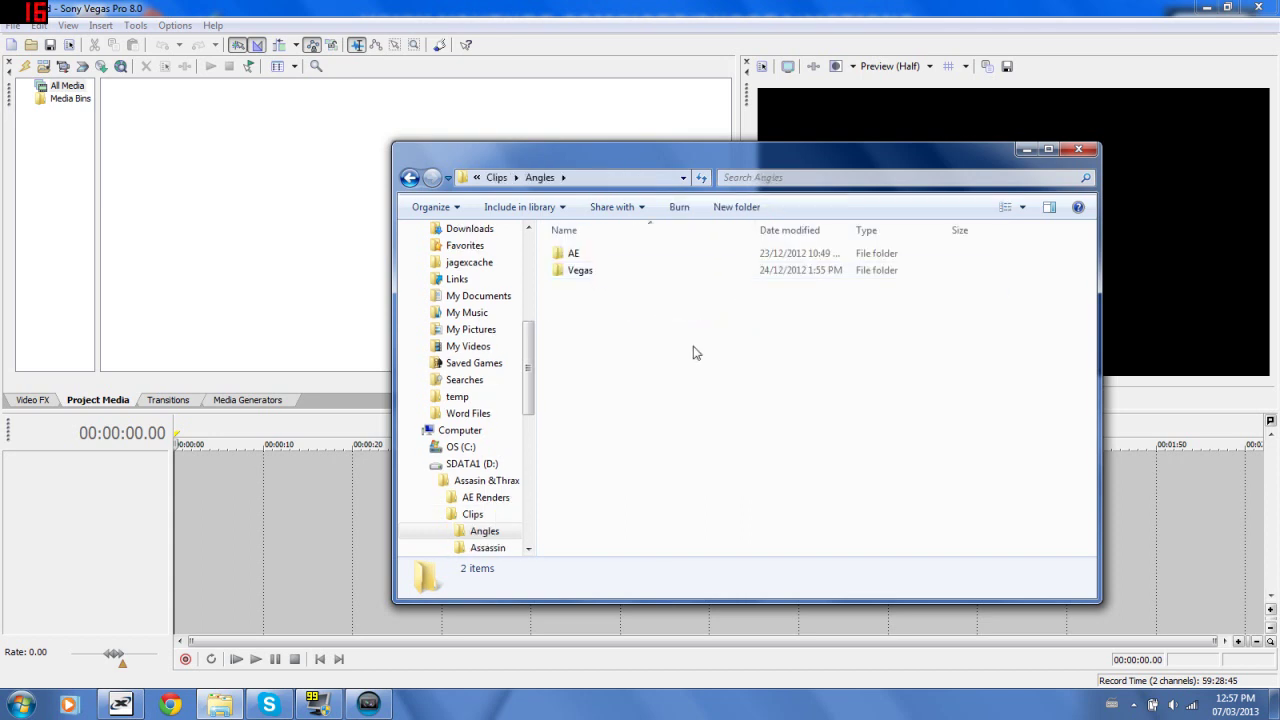
pyautogui.doubleClick(638, 272)
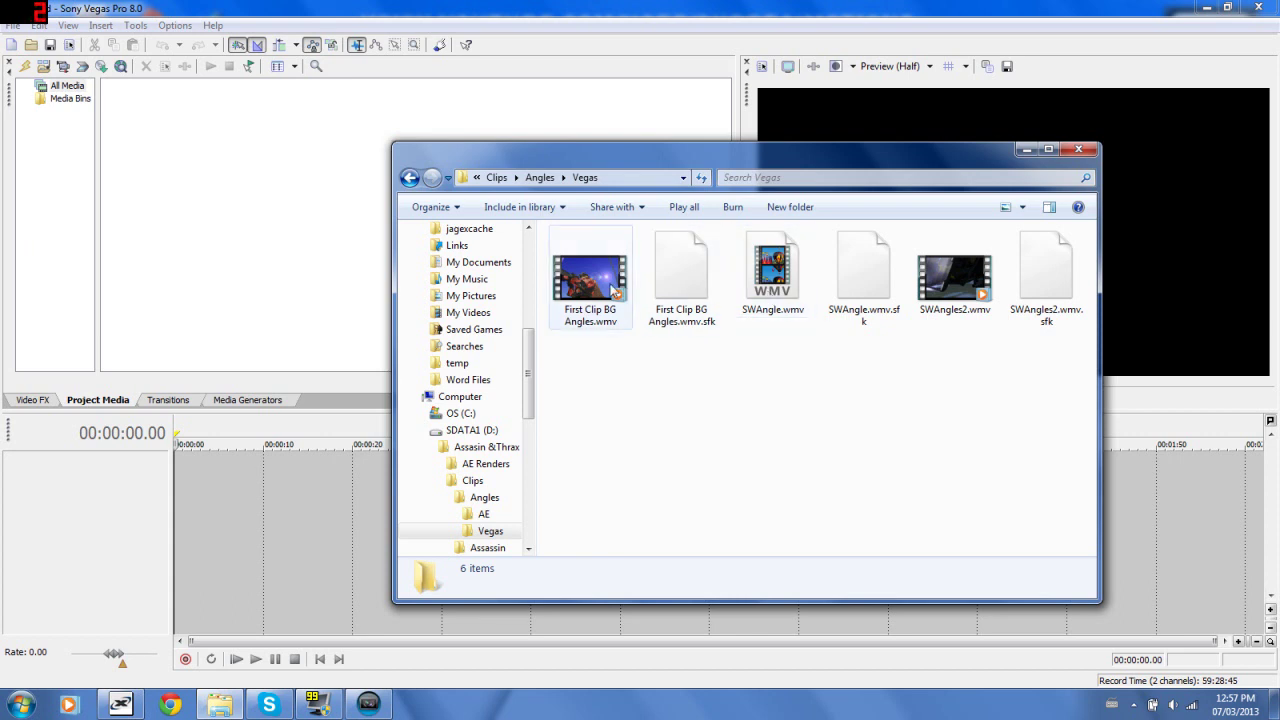
pyautogui.click(610, 290)
pyautogui.moveTo(610, 290); pyautogui.dragTo(185, 500)
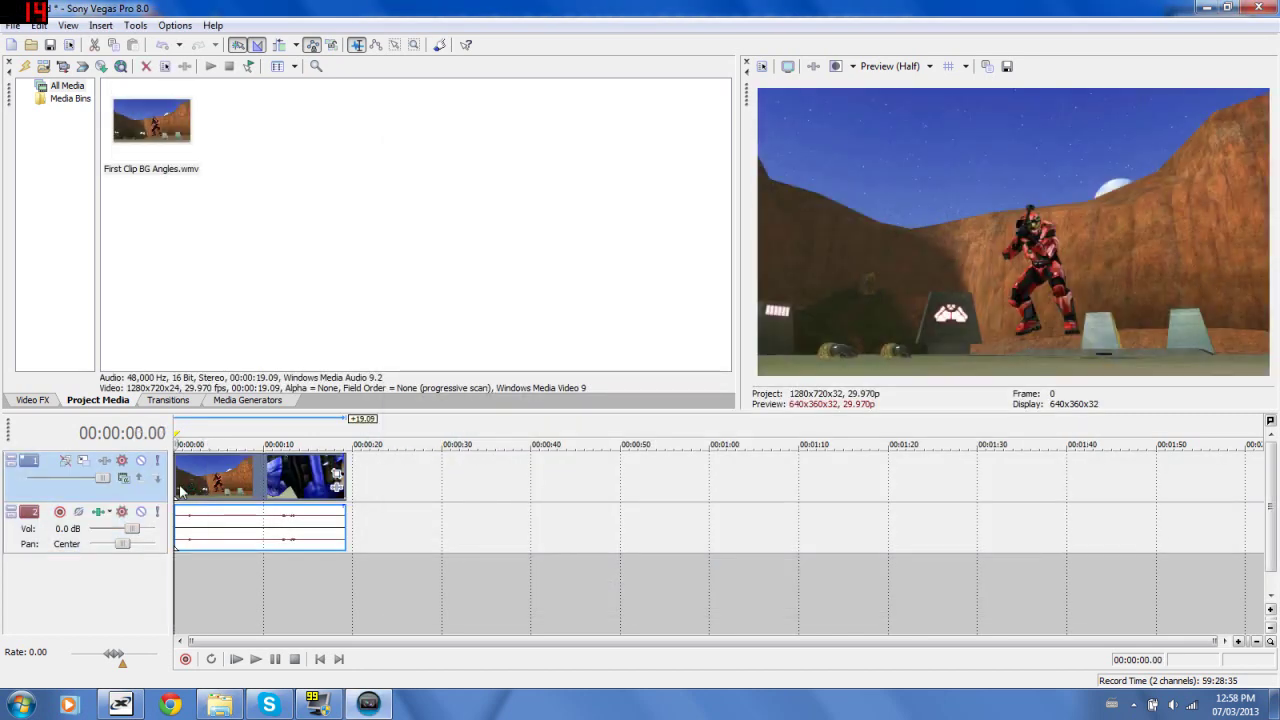
# Apply the Black and White video effect to the First Clip BG Angles event with a blend amount of 0.137.
pyautogui.click(221, 488)
pyautogui.click(265, 488)
pyautogui.click(305, 488)
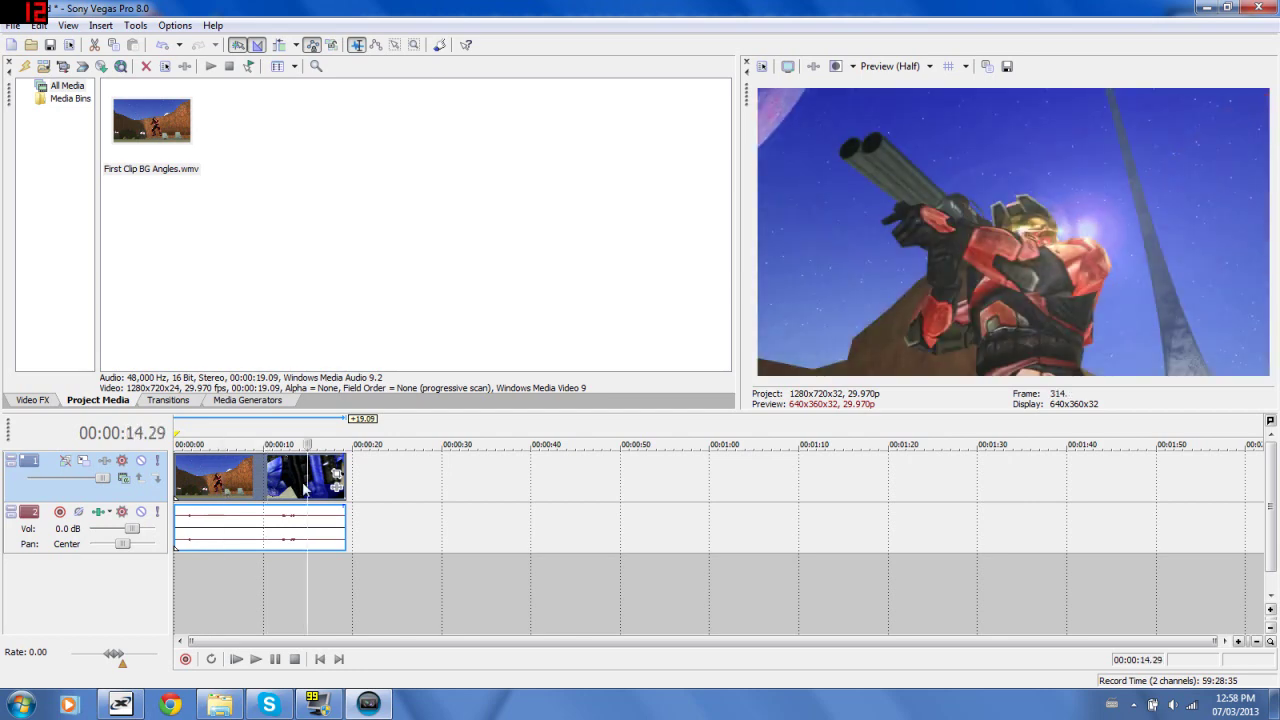
pyautogui.click(246, 478)
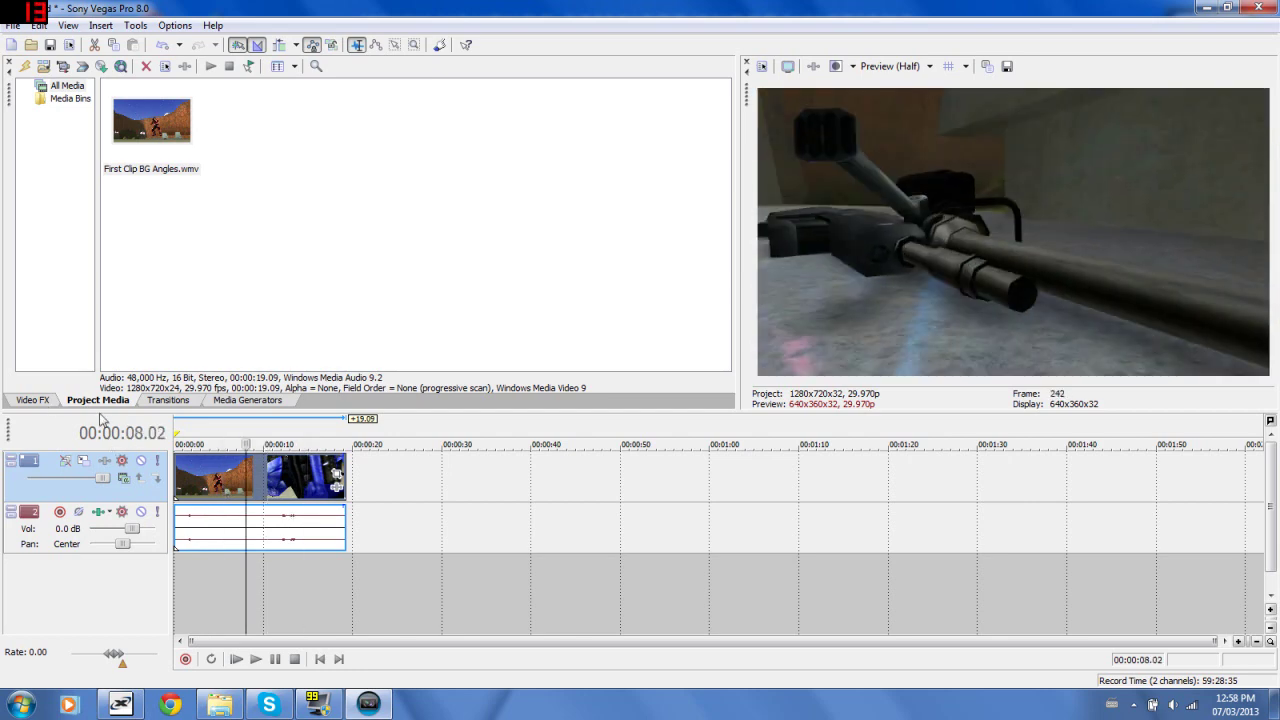
pyautogui.click(207, 488)
pyautogui.click(33, 400)
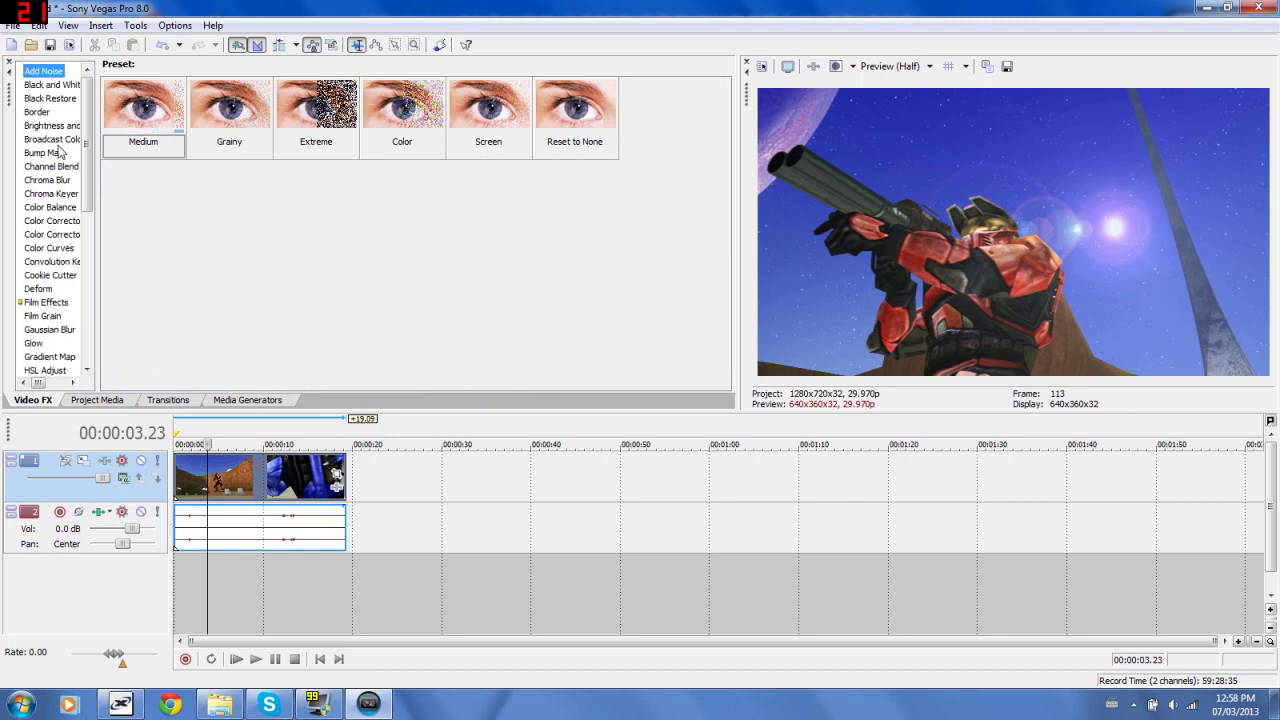
pyautogui.click(52, 84)
pyautogui.moveTo(219, 120); pyautogui.dragTo(297, 488)
pyautogui.moveTo(143, 165); pyautogui.dragTo(129, 170)
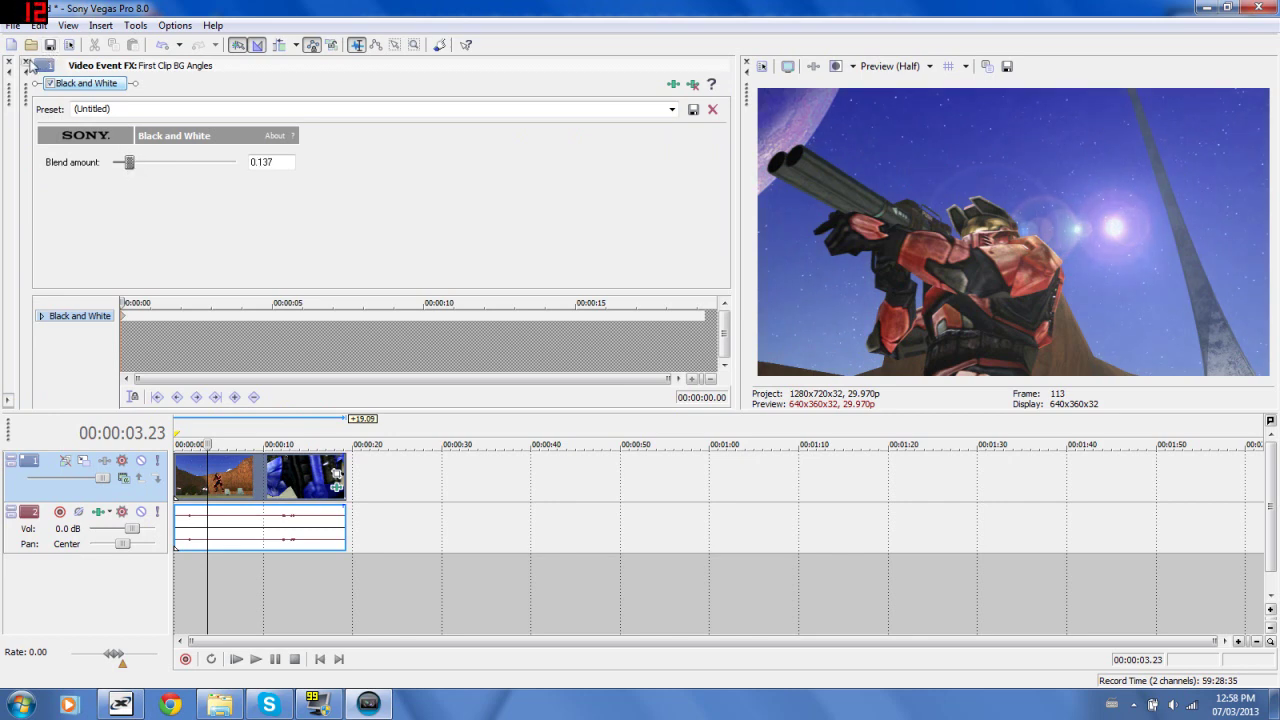
pyautogui.click(25, 62)
# Add the Brightness and Contrast effect to the first clip with contrast set to 0.11.
pyautogui.click(45, 125)
pyautogui.moveTo(142, 115); pyautogui.dragTo(262, 480)
pyautogui.moveTo(188, 181); pyautogui.dragTo(194, 183)
pyautogui.click(273, 444)
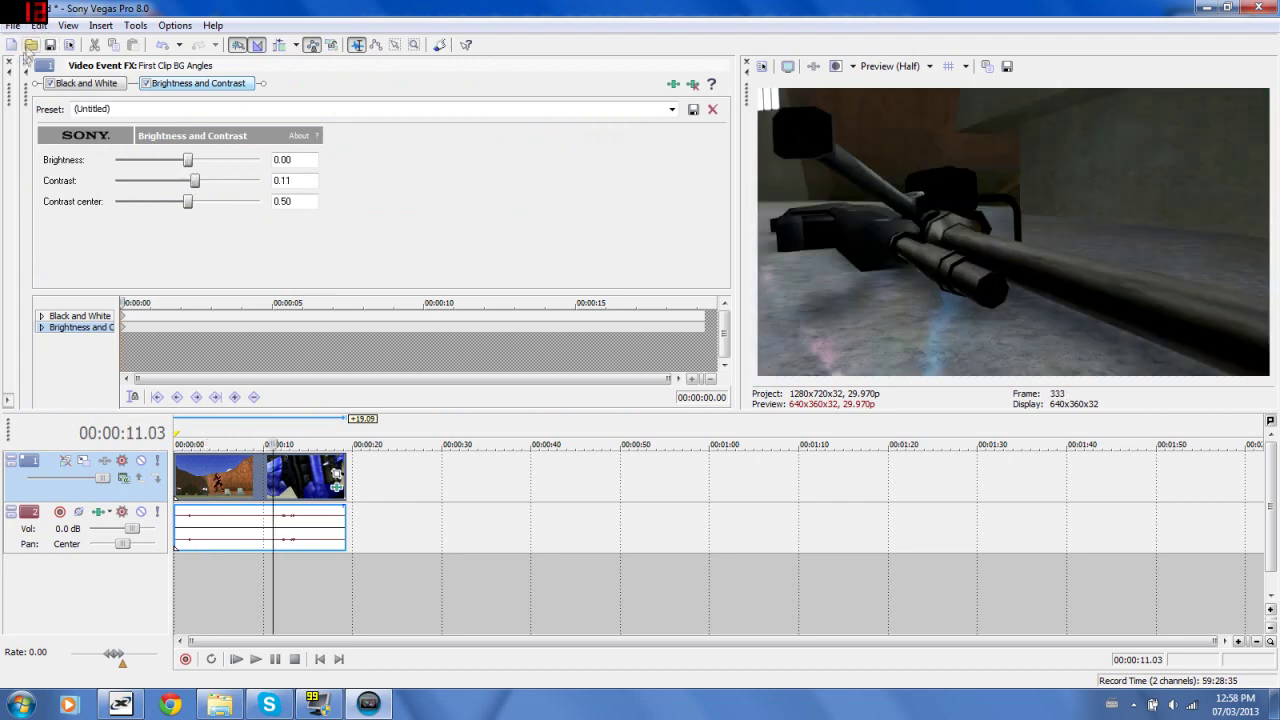
pyautogui.click(25, 62)
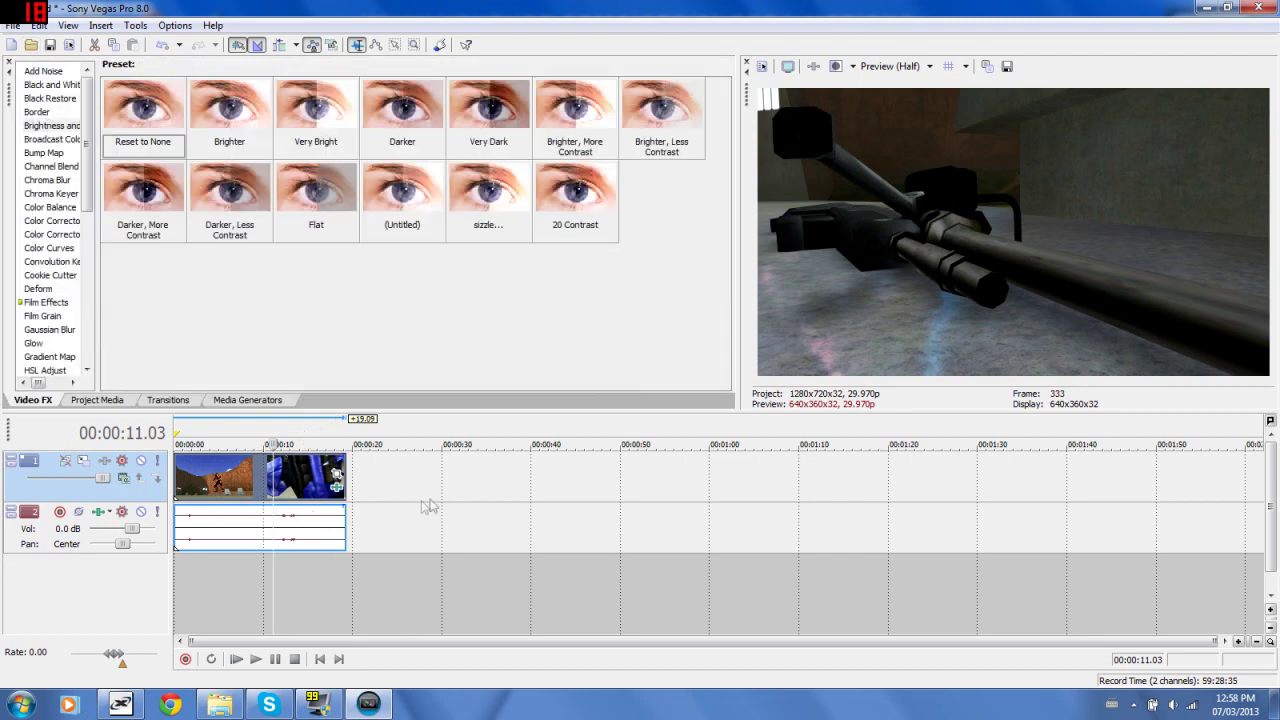
# Add the BG 5vq@ some missed shots hide em clip from the Clips\Assassin folder to the timeline after the first clip.
pyautogui.moveTo(434, 506); pyautogui.dragTo(370, 507)
pyautogui.click(359, 515)
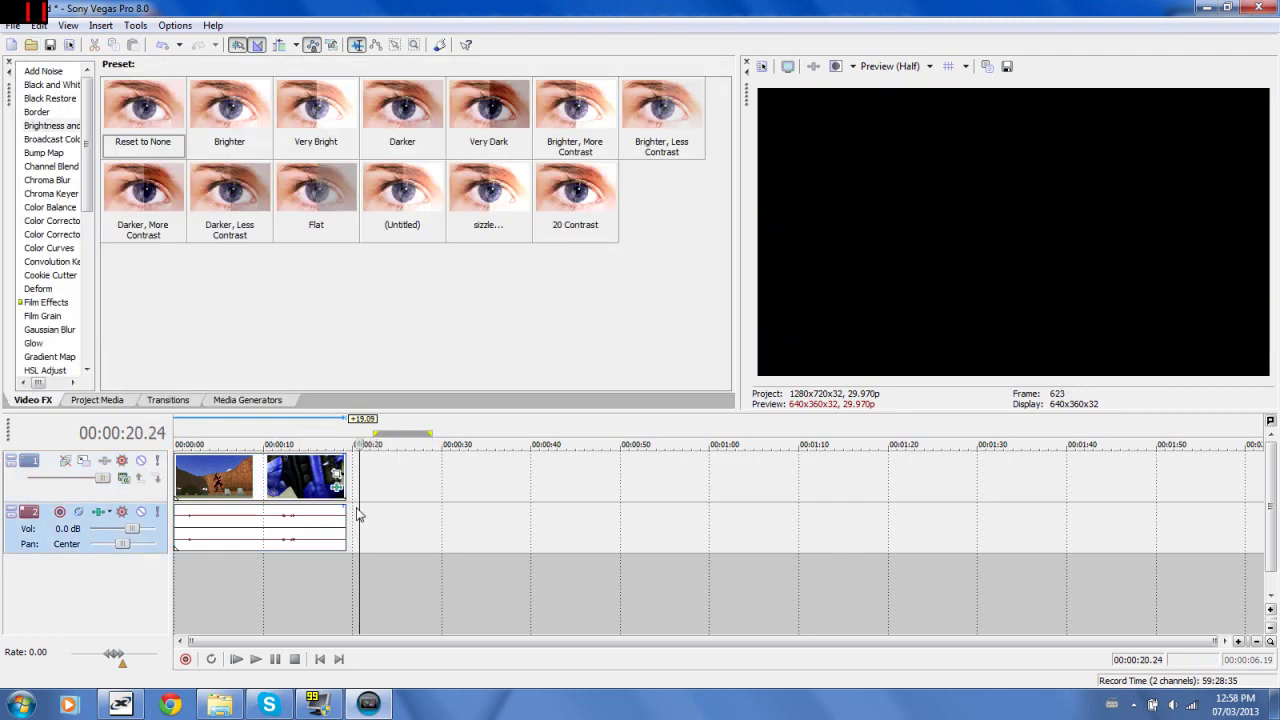
pyautogui.click(220, 705)
pyautogui.click(410, 177)
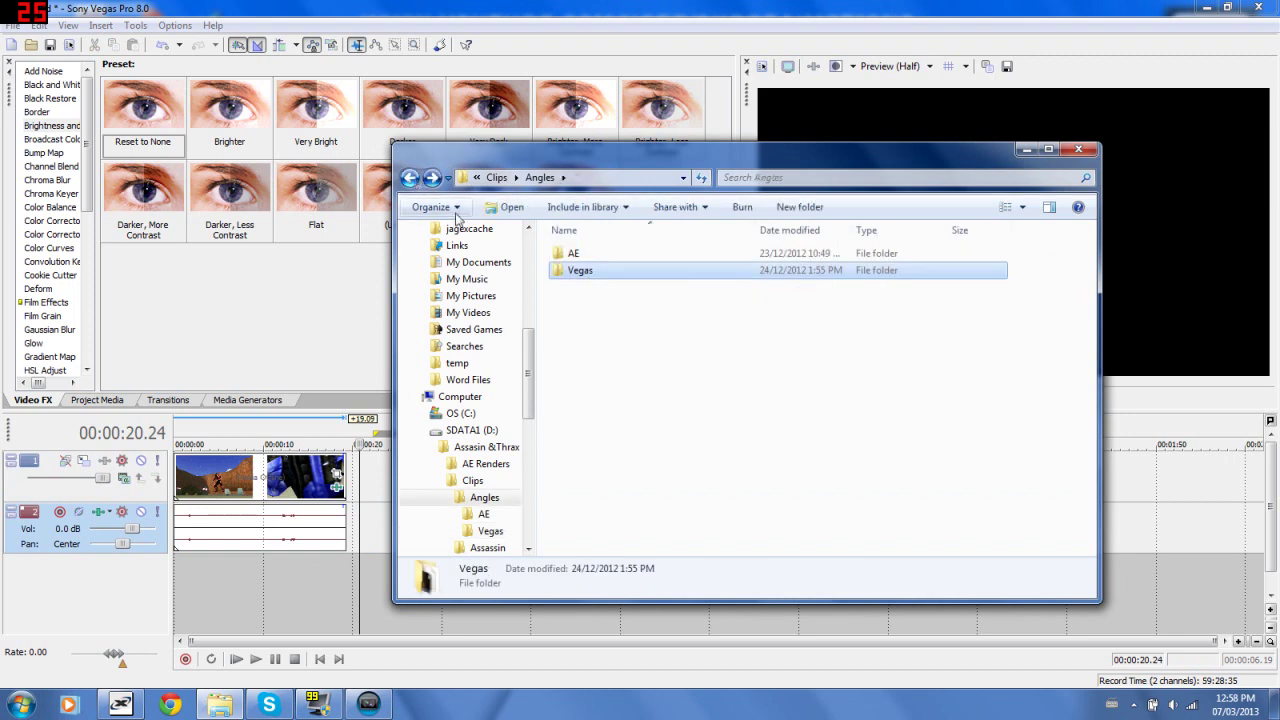
pyautogui.click(410, 177)
pyautogui.doubleClick(668, 285)
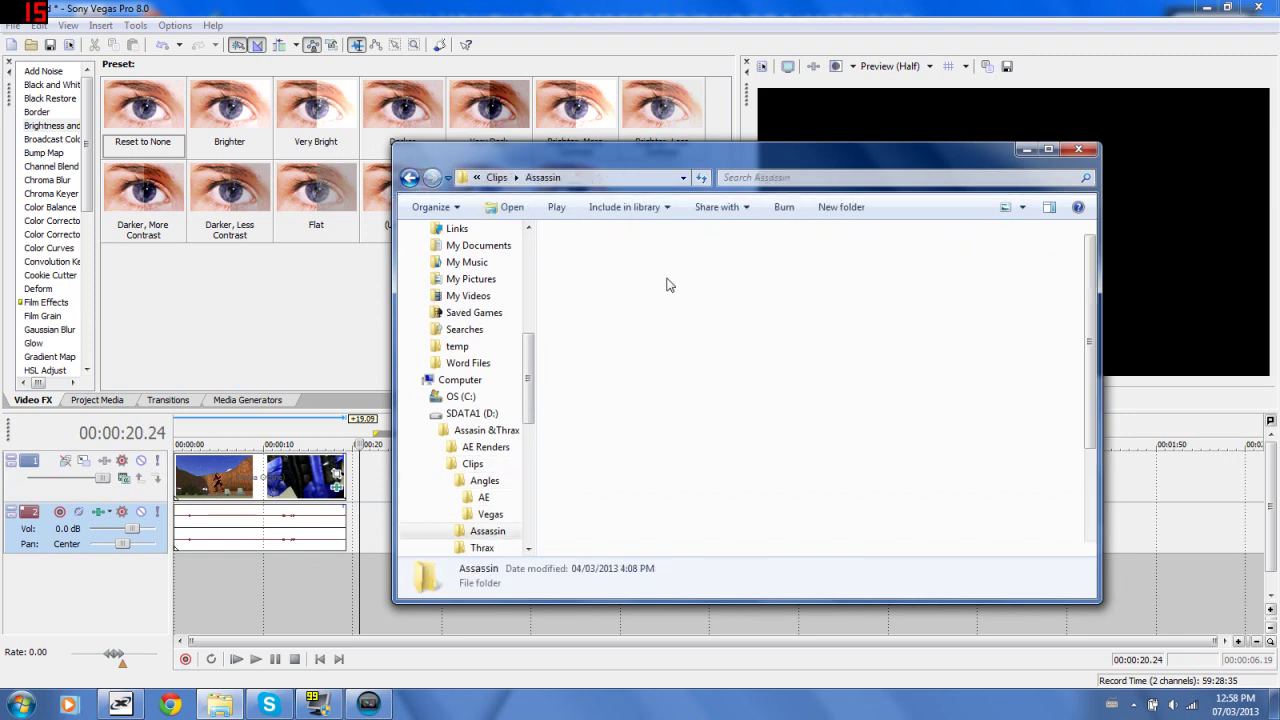
pyautogui.moveTo(615, 268); pyautogui.dragTo(370, 505)
# Set Maintain aspect ratio to No in the Event Pan/Crop settings of the second clip.
pyautogui.click(583, 476)
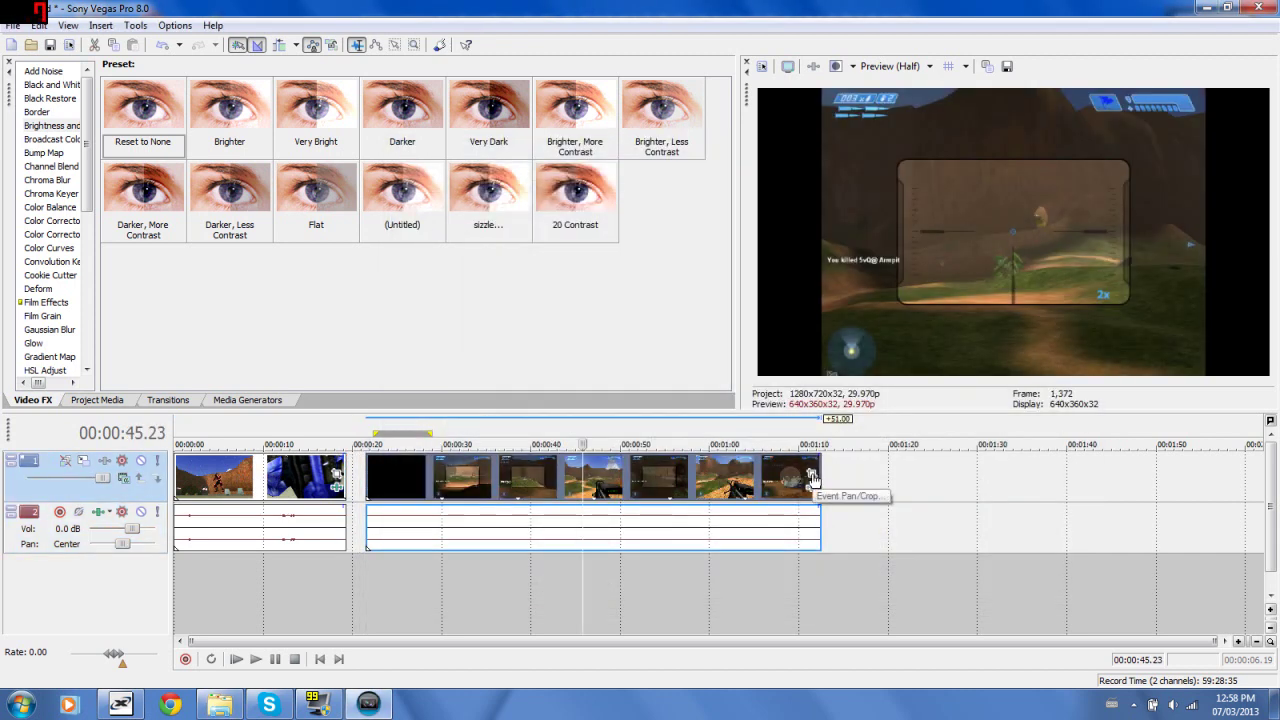
pyautogui.rightClick(697, 474)
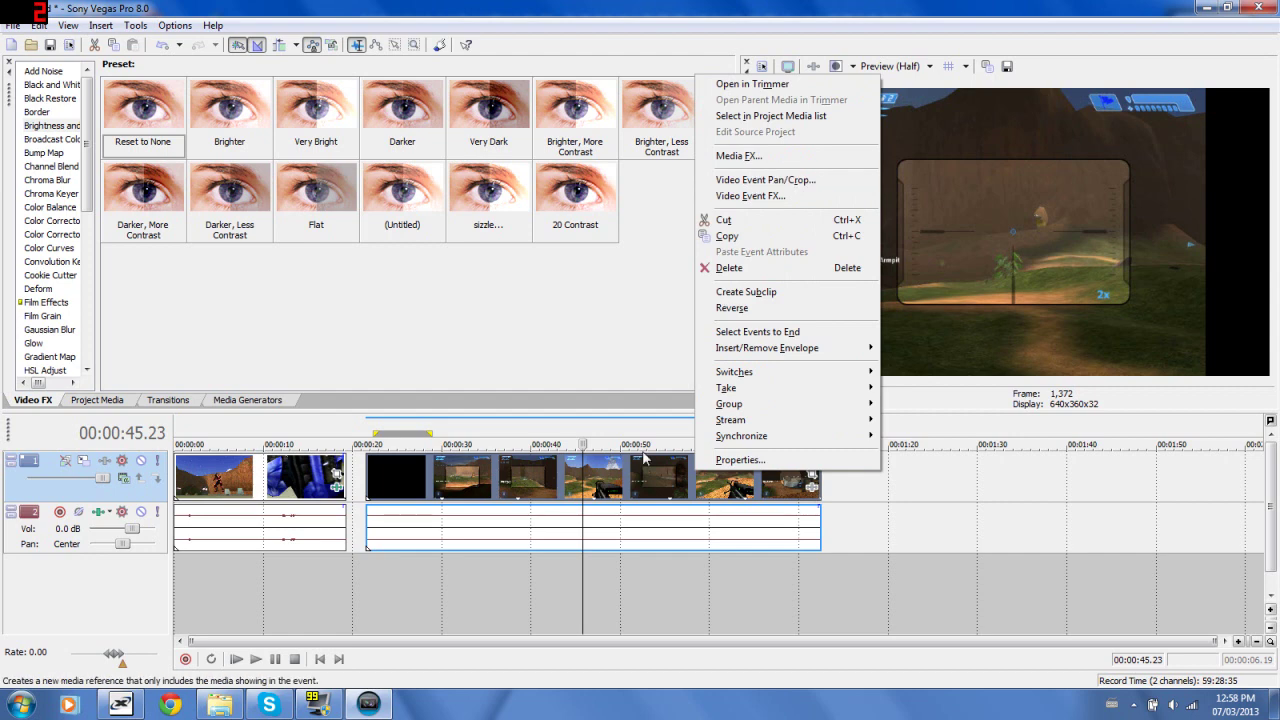
pyautogui.click(815, 487)
pyautogui.click(812, 474)
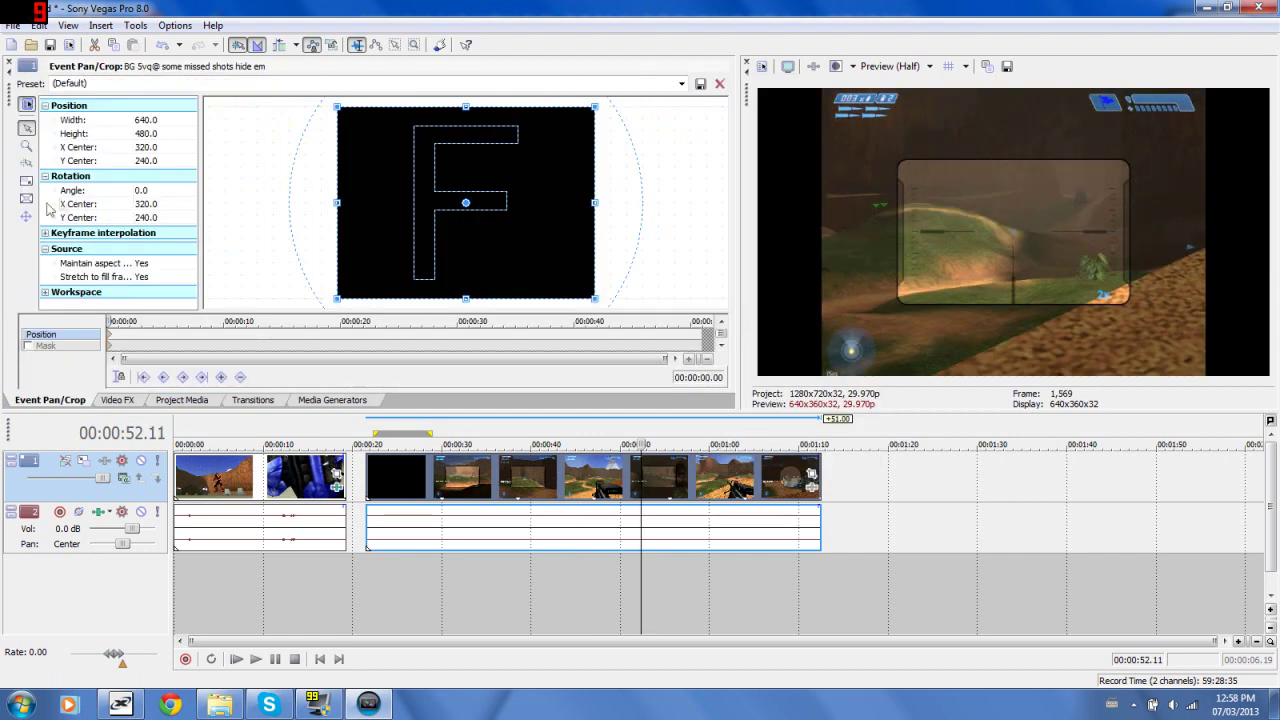
pyautogui.click(147, 268)
pyautogui.click(148, 285)
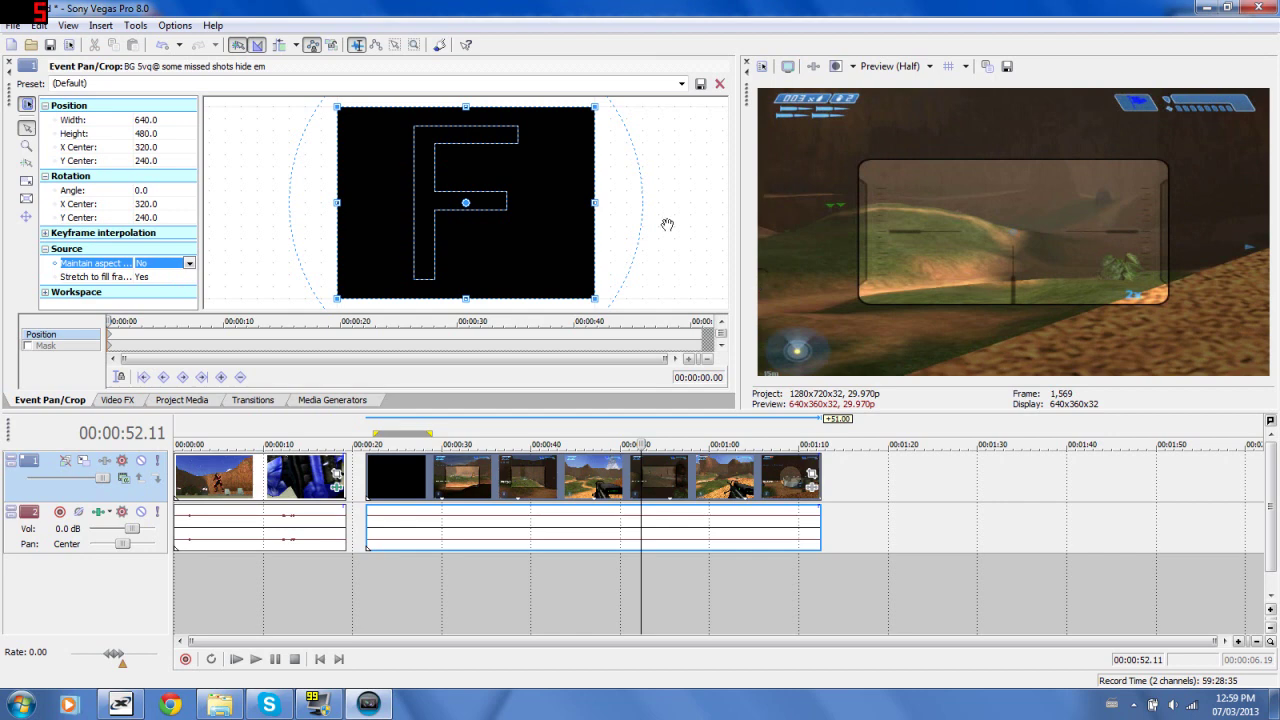
# Try narrowing the second clip's crop frame to a width of about 518.5, then restore its full width.
pyautogui.moveTo(595, 203); pyautogui.dragTo(545, 203)
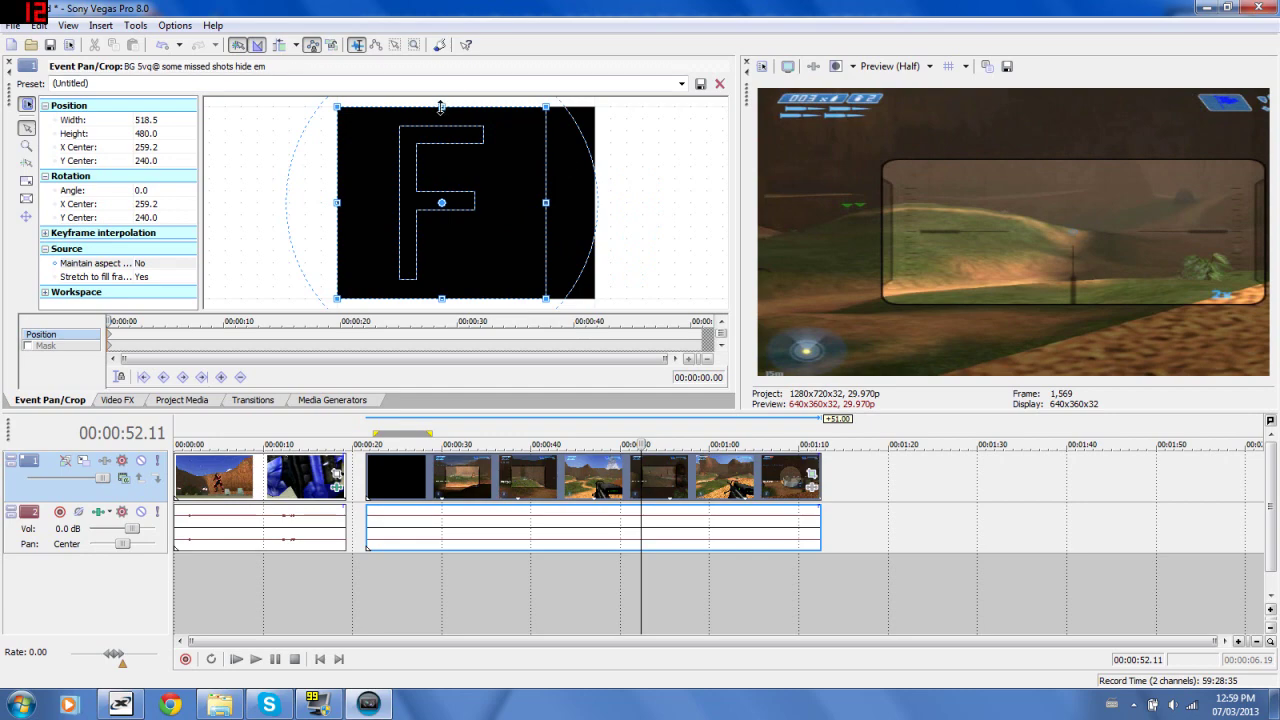
pyautogui.moveTo(545, 203); pyautogui.dragTo(593, 214)
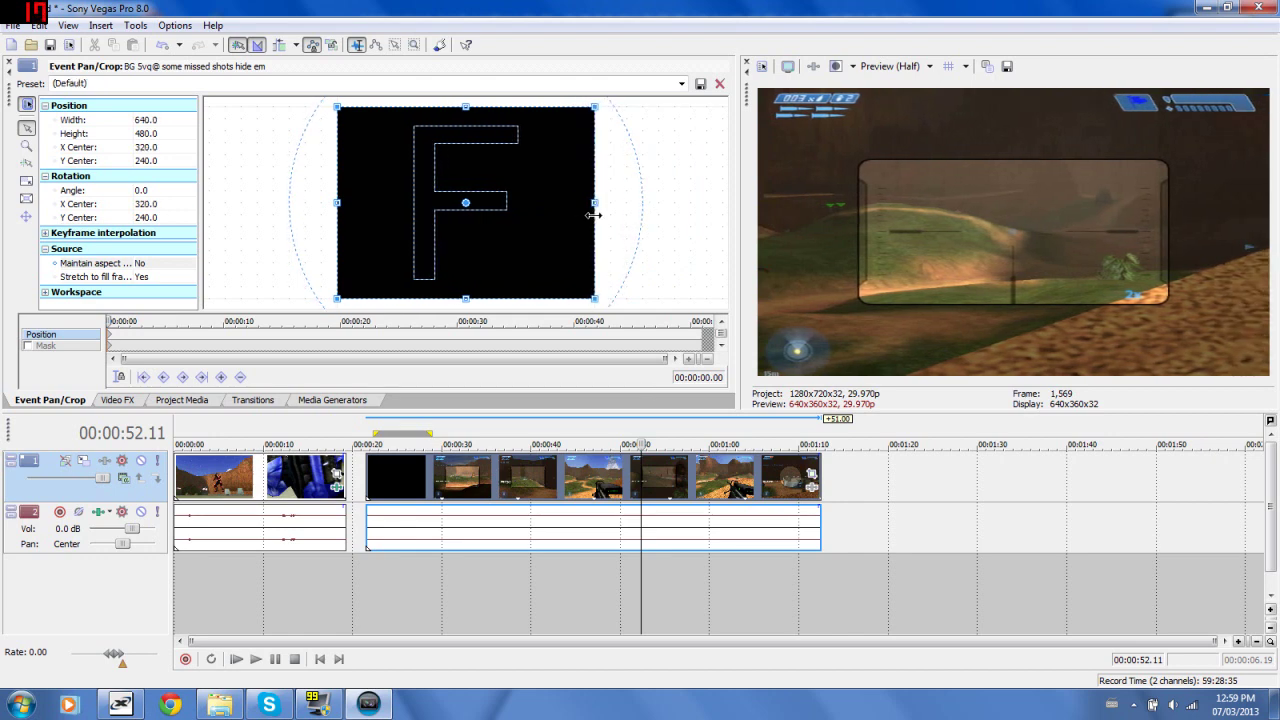
# Close the crop settings and shift the second clip along the timeline to start at about 24 seconds.
pyautogui.click(9, 63)
pyautogui.moveTo(593, 492)
pyautogui.mouseDown()
pyautogui.moveTo(469, 492)
pyautogui.moveTo(616, 492)
pyautogui.mouseUp()
pyautogui.click(477, 478)
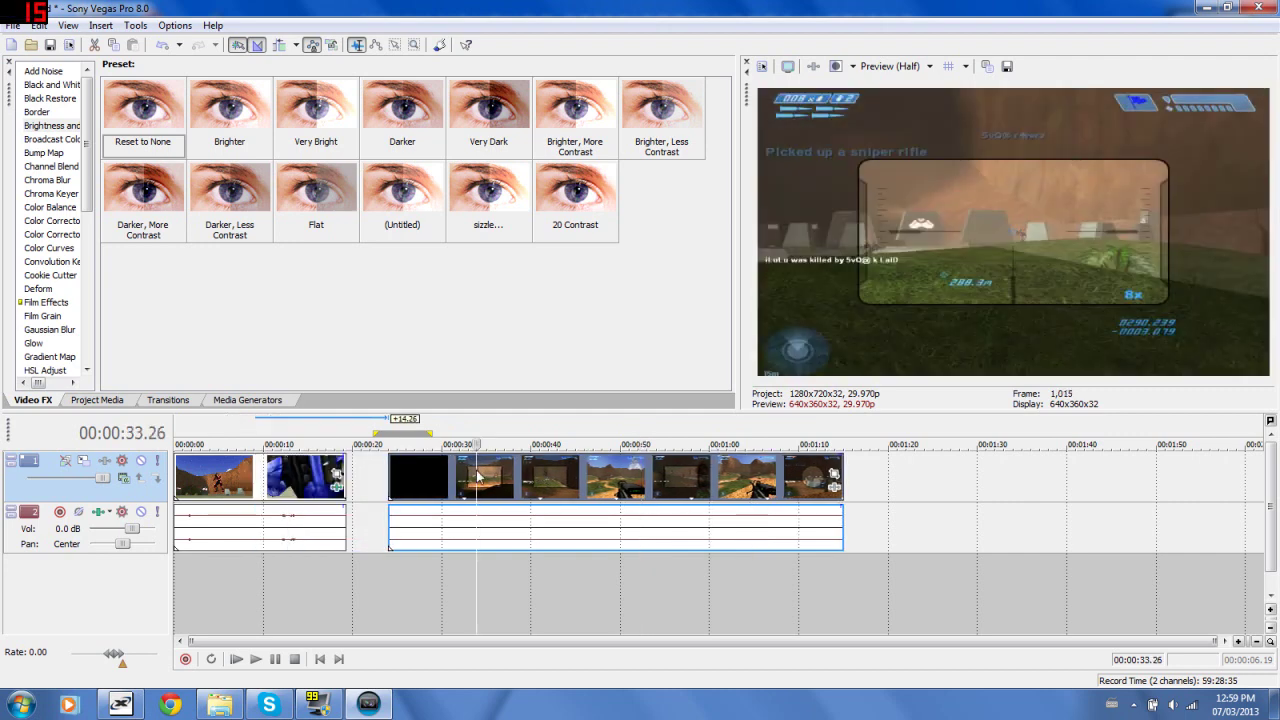
pyautogui.click(262, 480)
pyautogui.rightClick(277, 477)
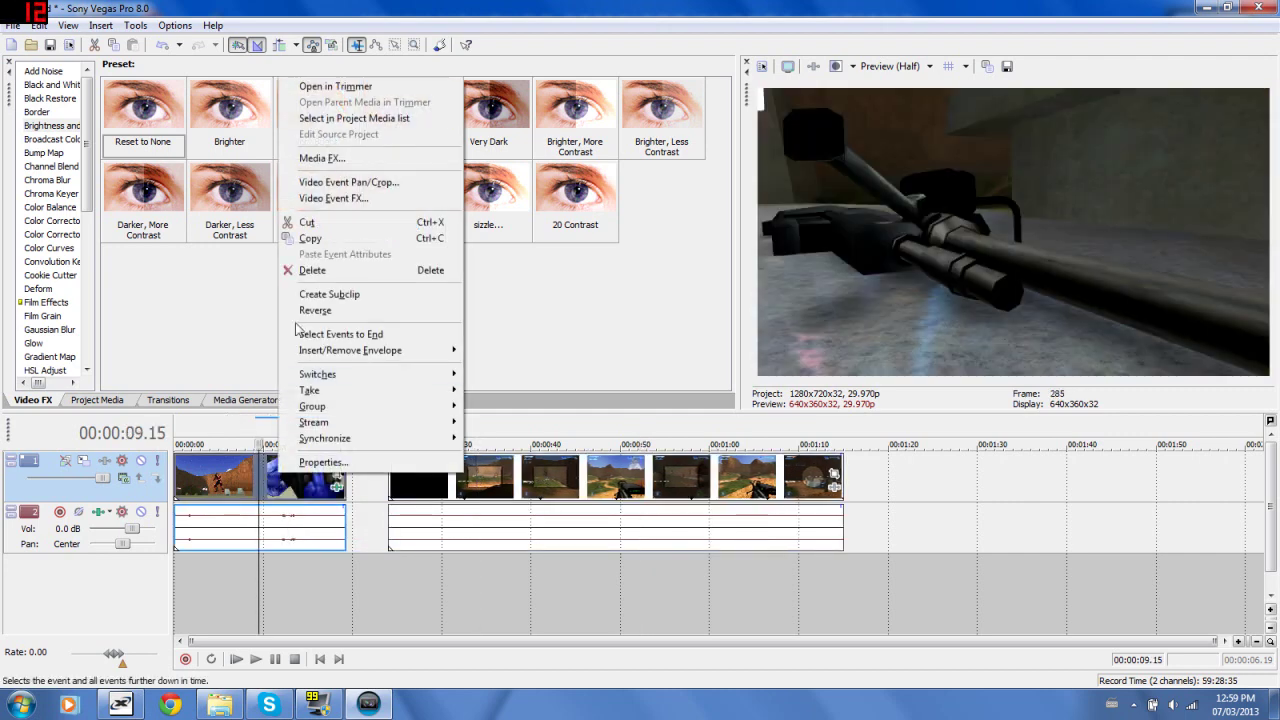
pyautogui.click(155, 309)
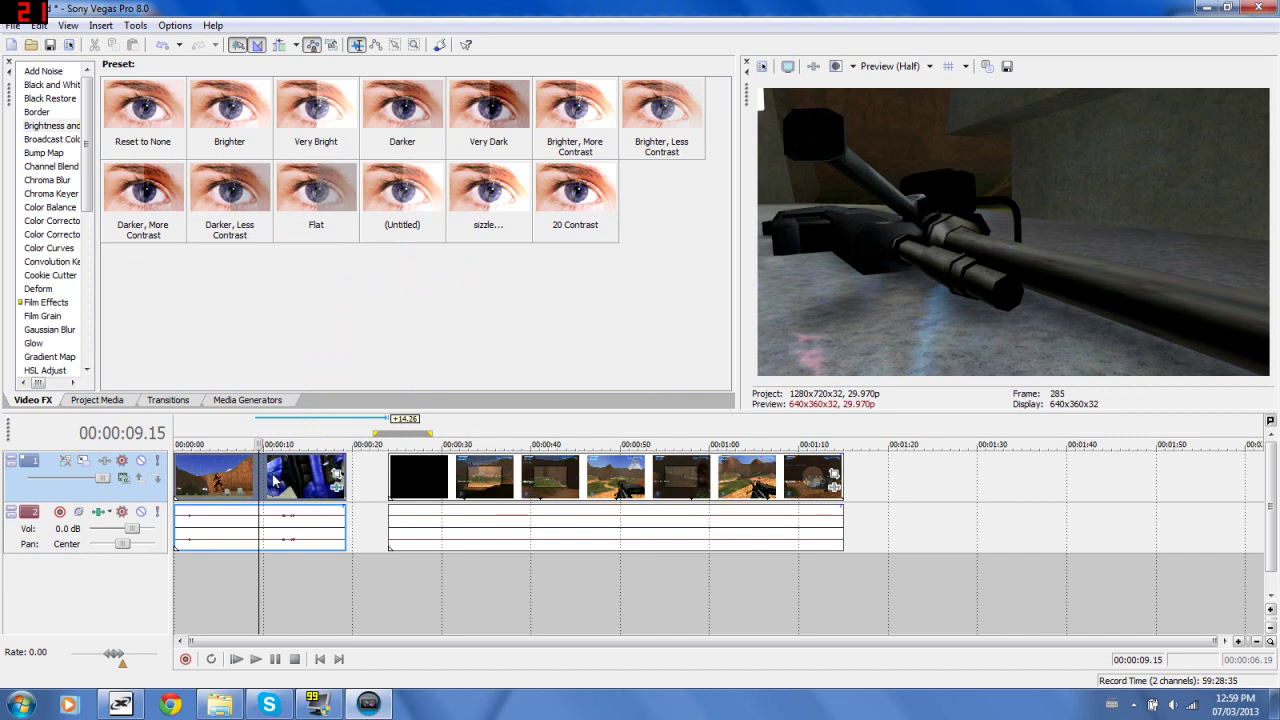
# Set a loop region over part of the first clip, from 00:00:06.13 to 00:00:10.09.
pyautogui.click(233, 483)
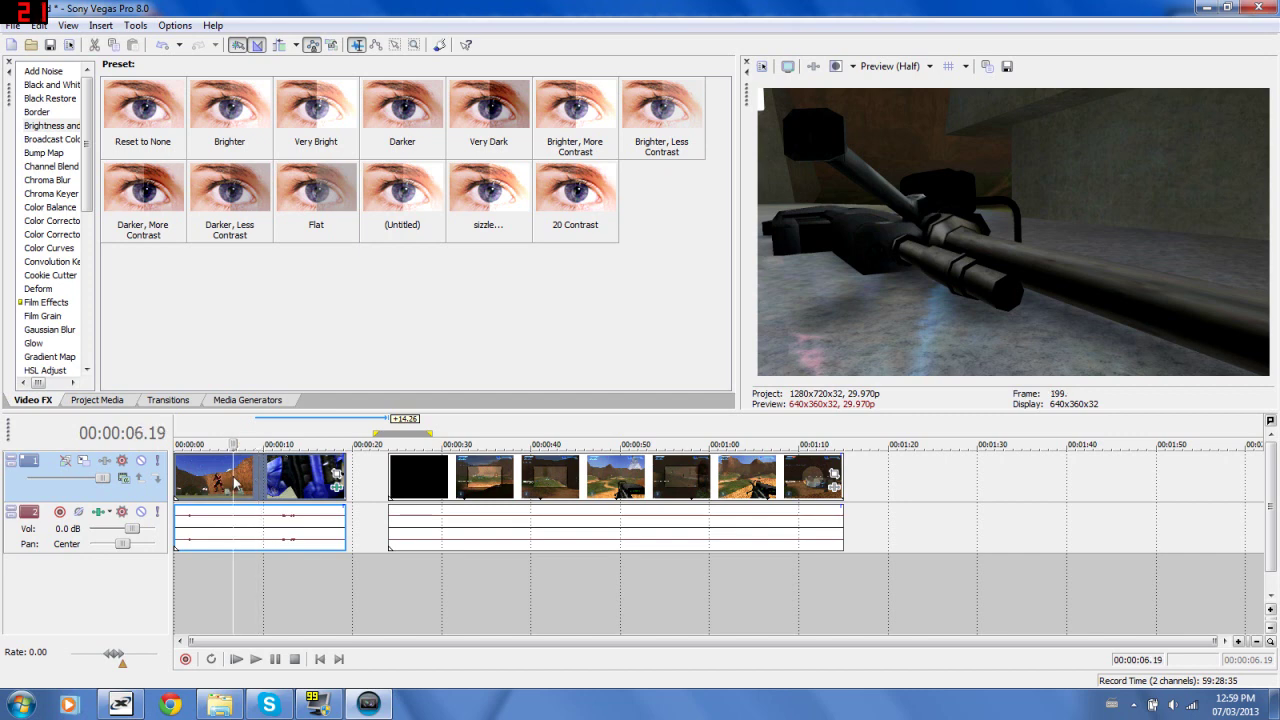
pyautogui.click(241, 482)
pyautogui.doubleClick(241, 482)
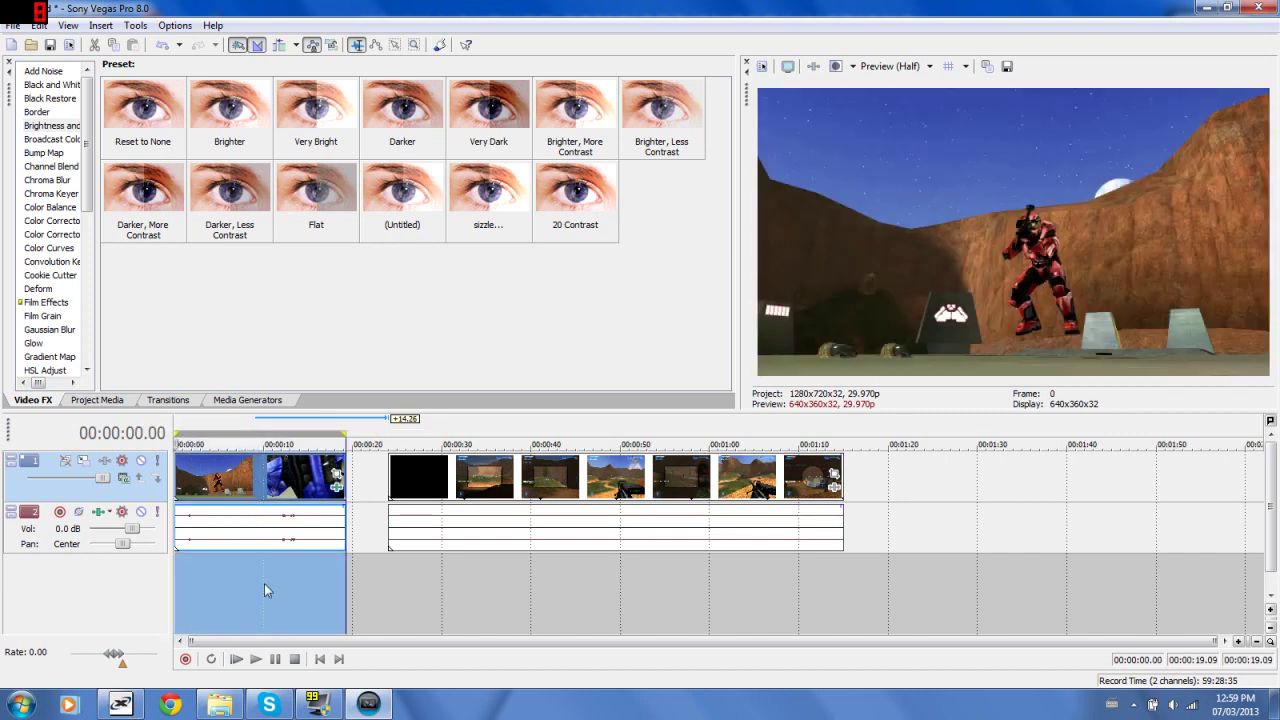
pyautogui.moveTo(178, 436); pyautogui.dragTo(232, 436)
pyautogui.moveTo(345, 436); pyautogui.dragTo(265, 436)
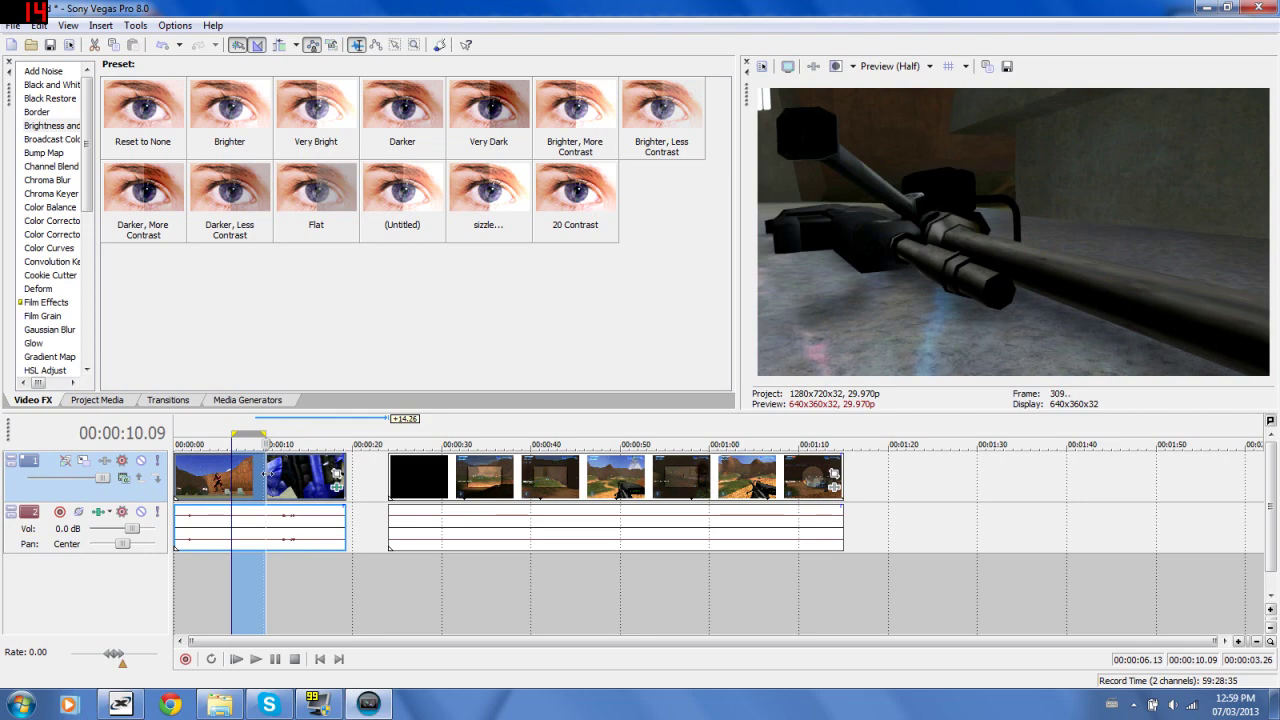
# Start rendering the project as a Windows Media Video V9 file and restrict the render to the loop region only.
pyautogui.click(11, 26)
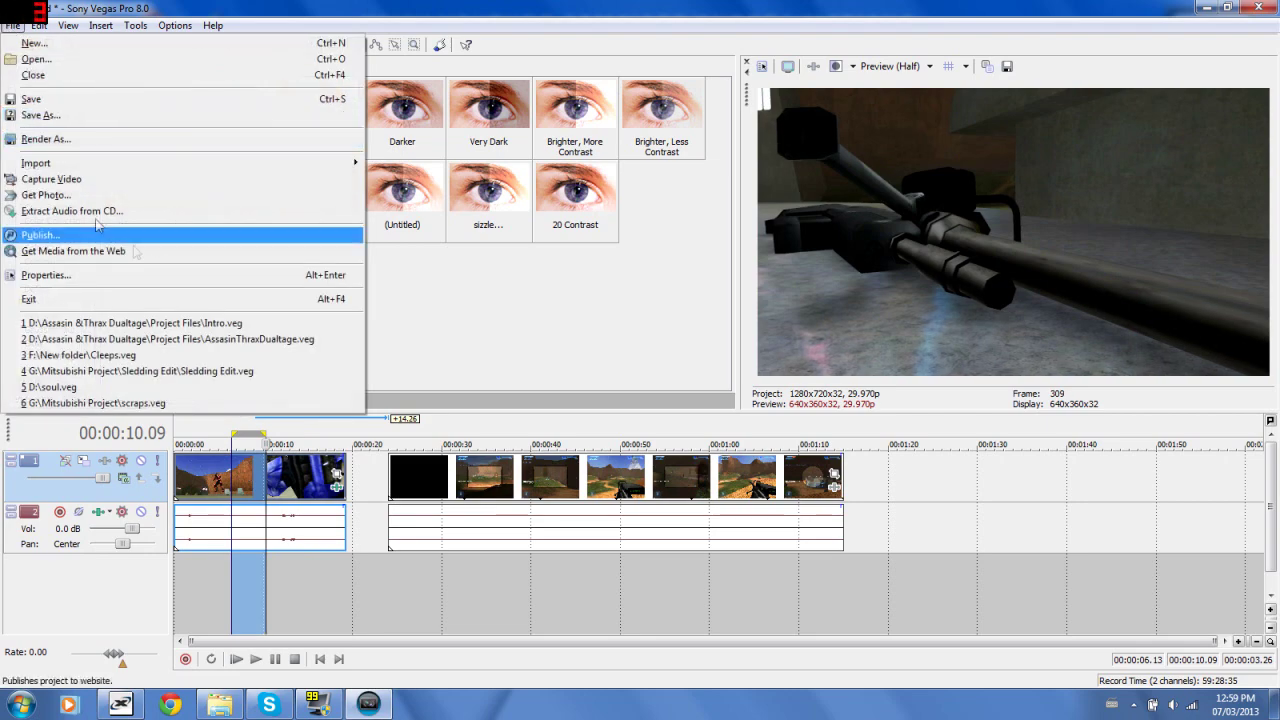
pyautogui.click(114, 147)
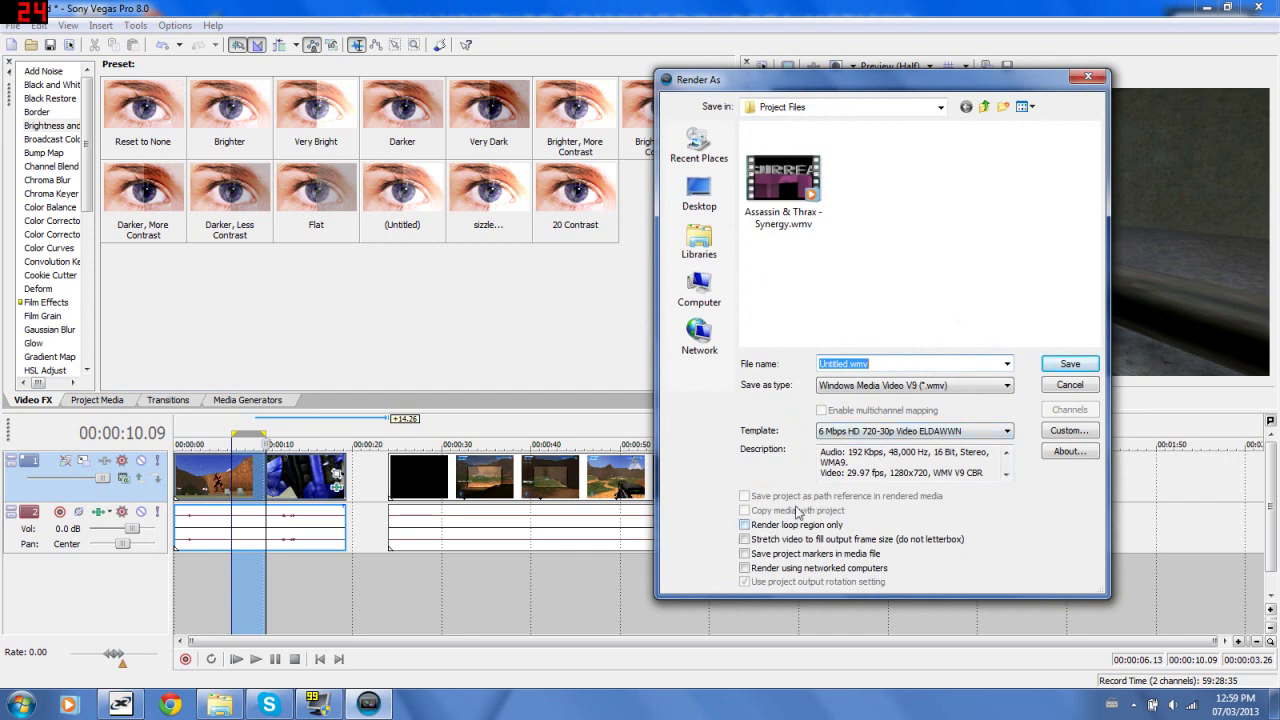
pyautogui.click(744, 526)
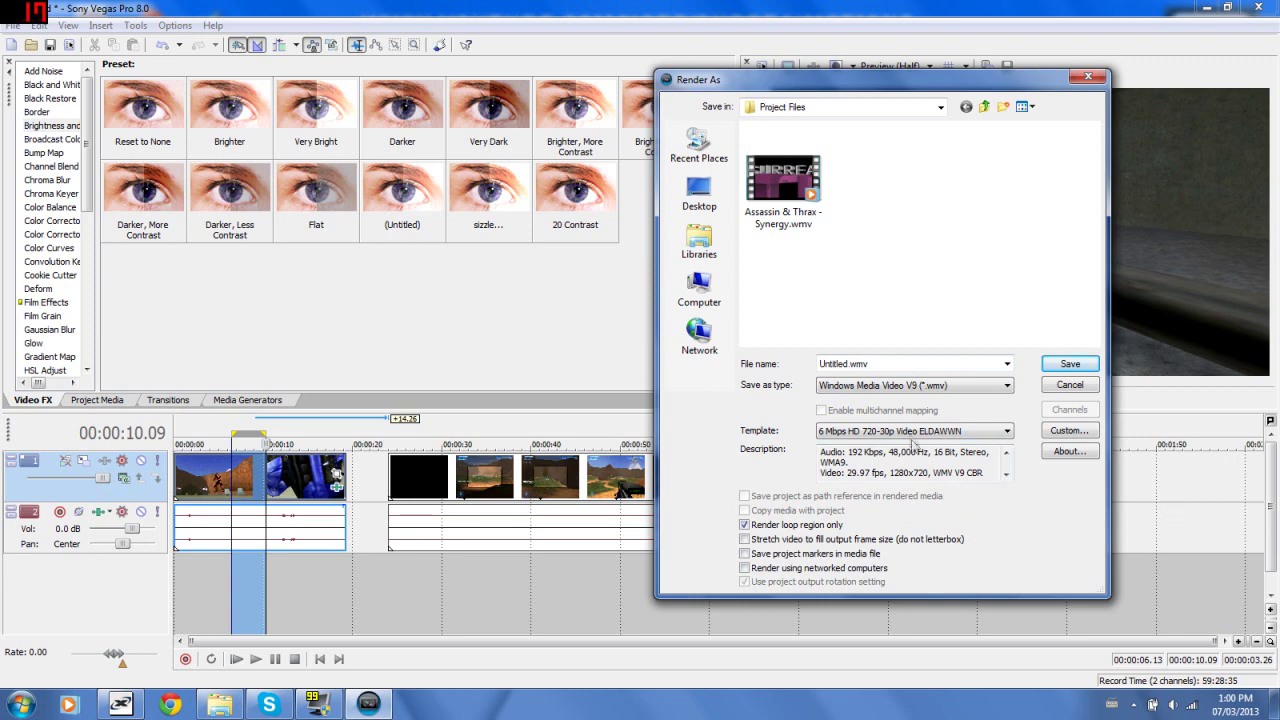
# Try the 4.8 Mbps HD 720-24p Video template for the render.
pyautogui.click(907, 433)
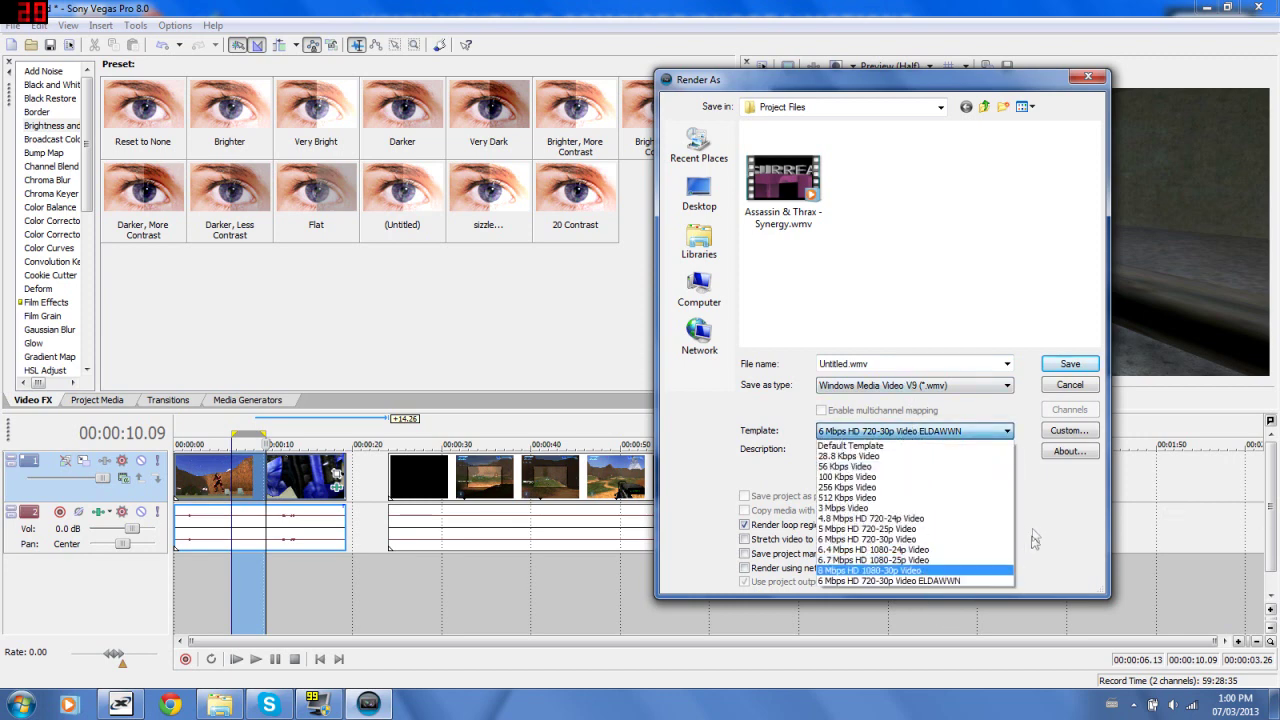
pyautogui.click(1055, 515)
pyautogui.click(990, 433)
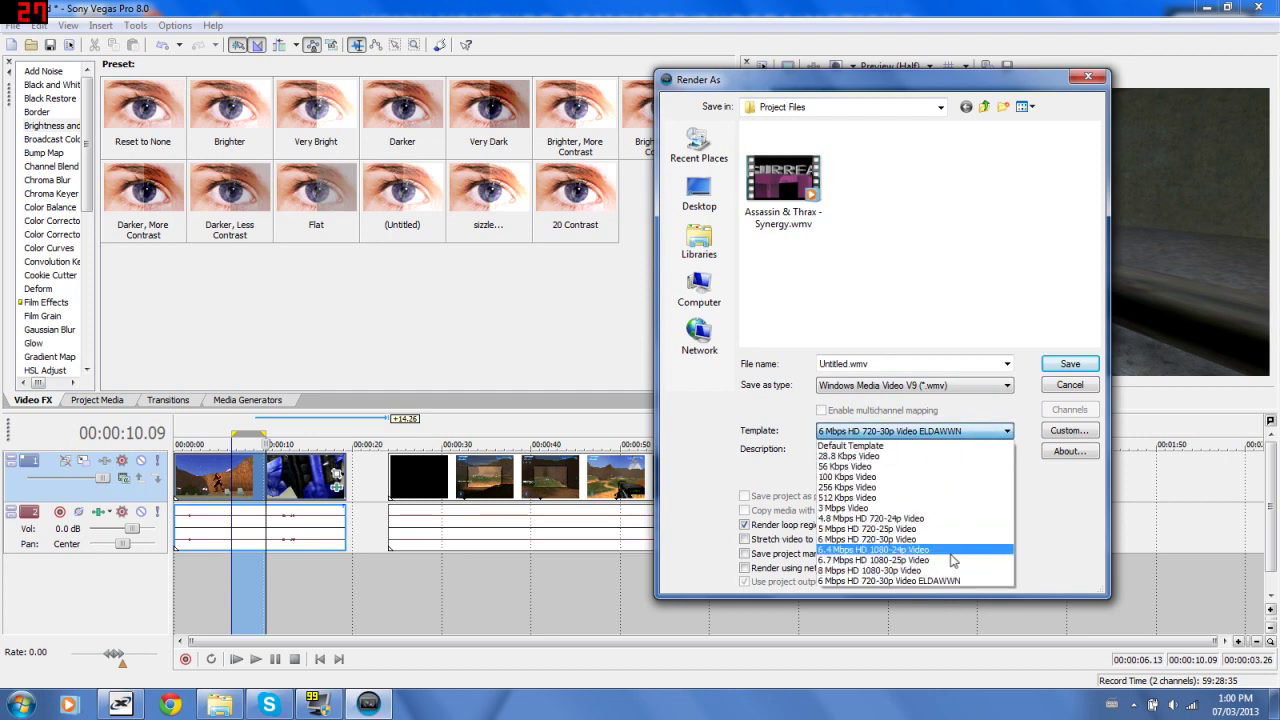
pyautogui.click(910, 519)
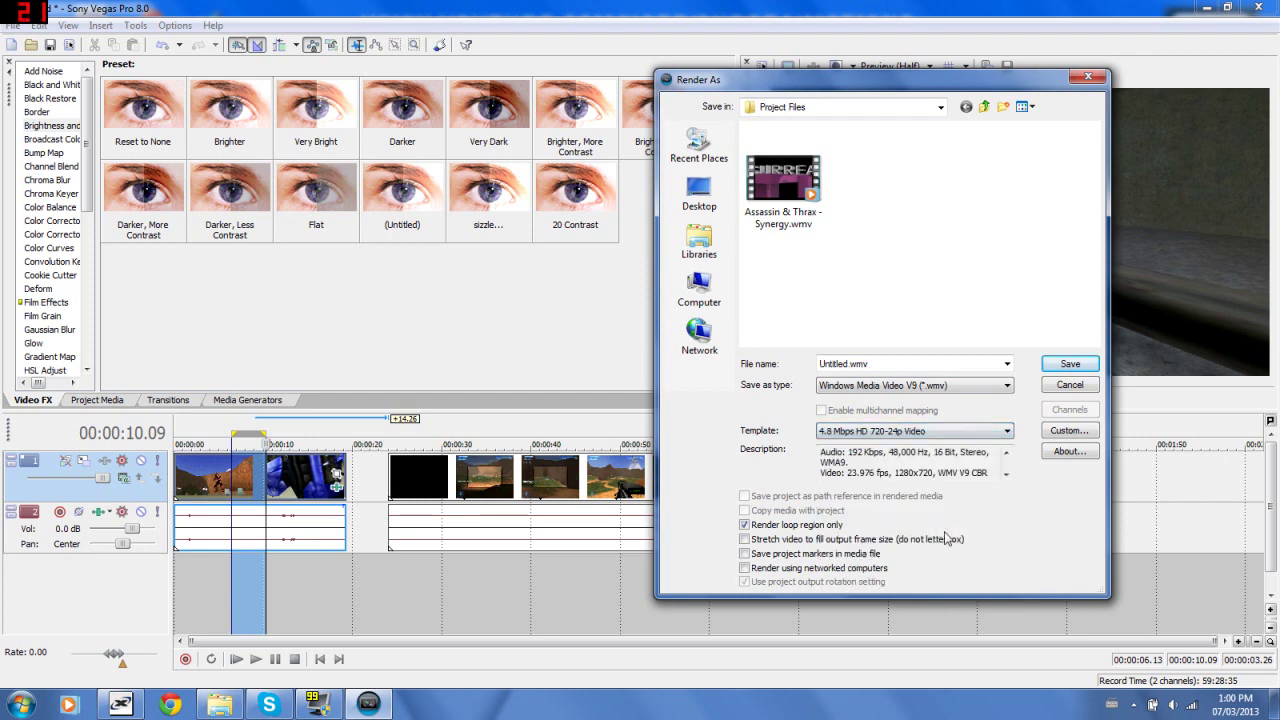
# Choose the 6 Mbps HD 720-30p Video render template and customize its video rendering quality to Best.
pyautogui.click(932, 431)
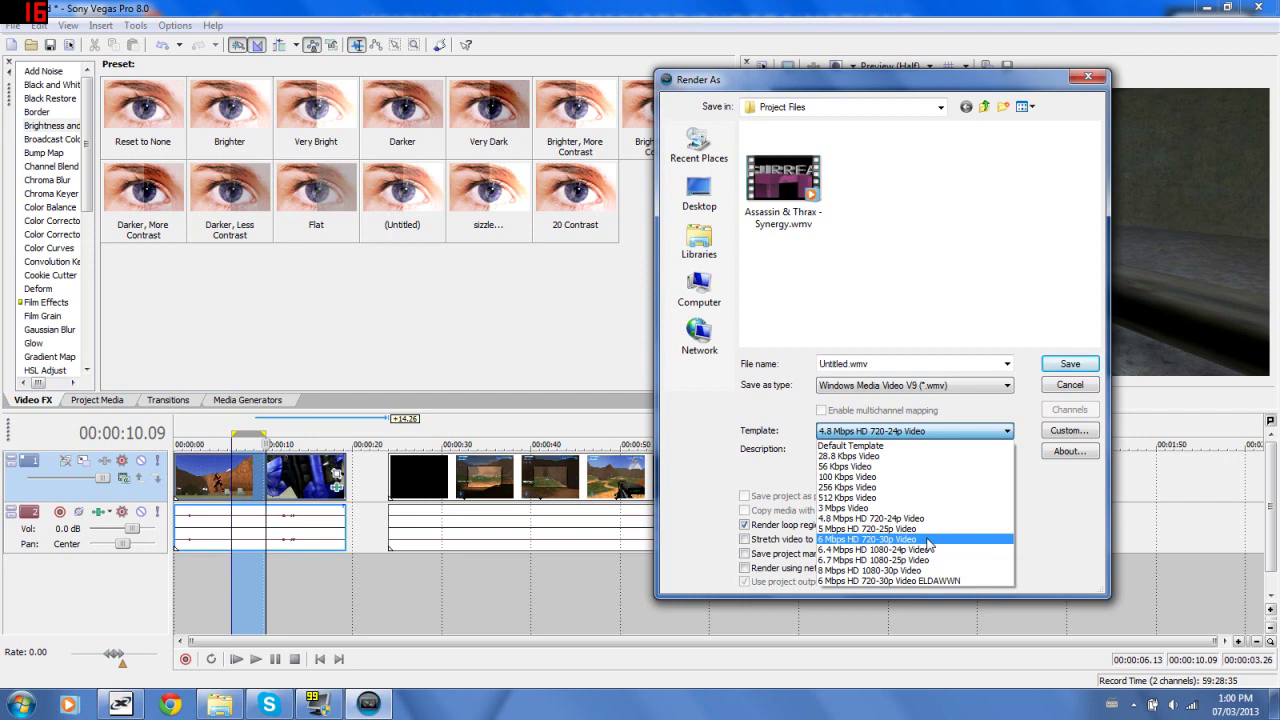
pyautogui.click(927, 540)
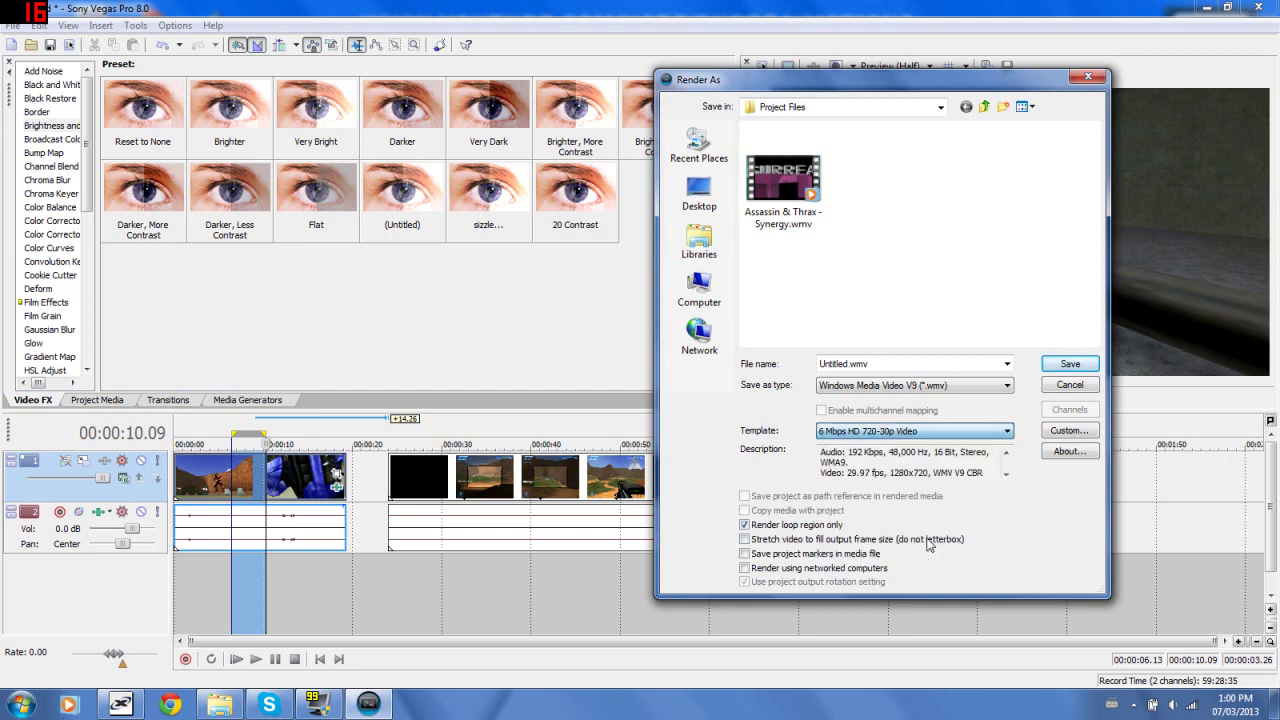
pyautogui.click(1068, 431)
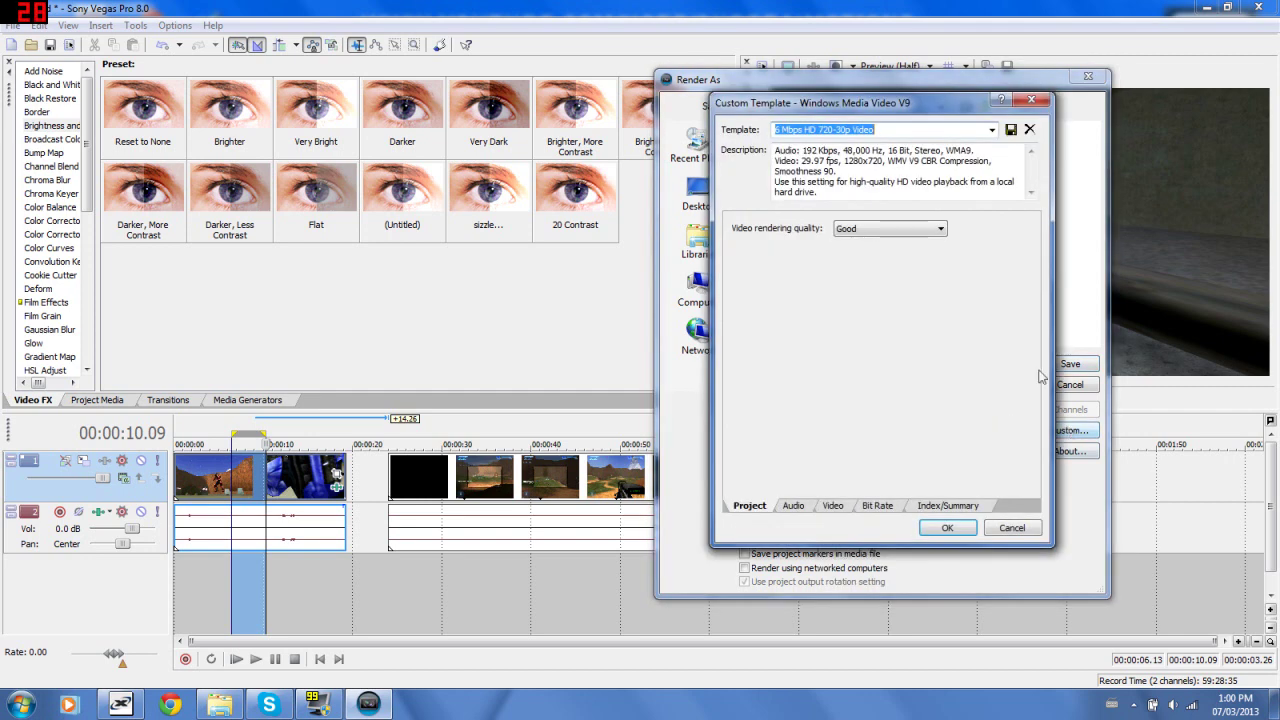
pyautogui.click(877, 230)
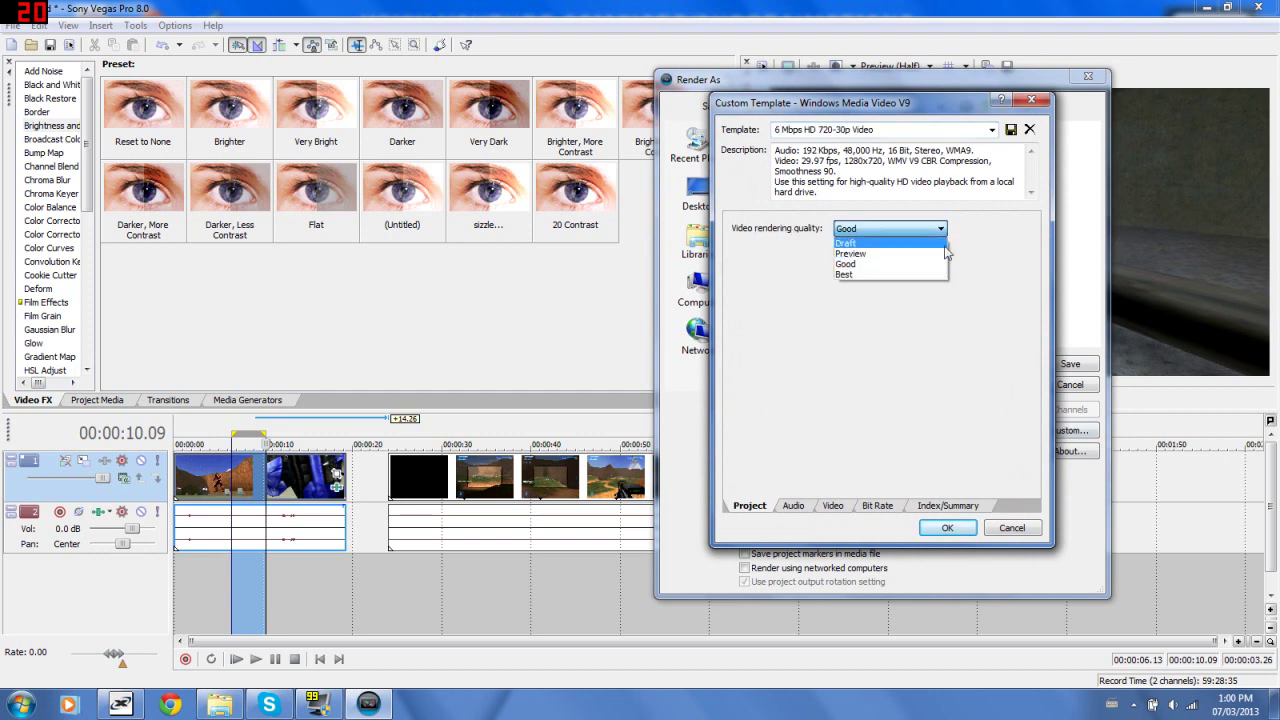
pyautogui.click(895, 275)
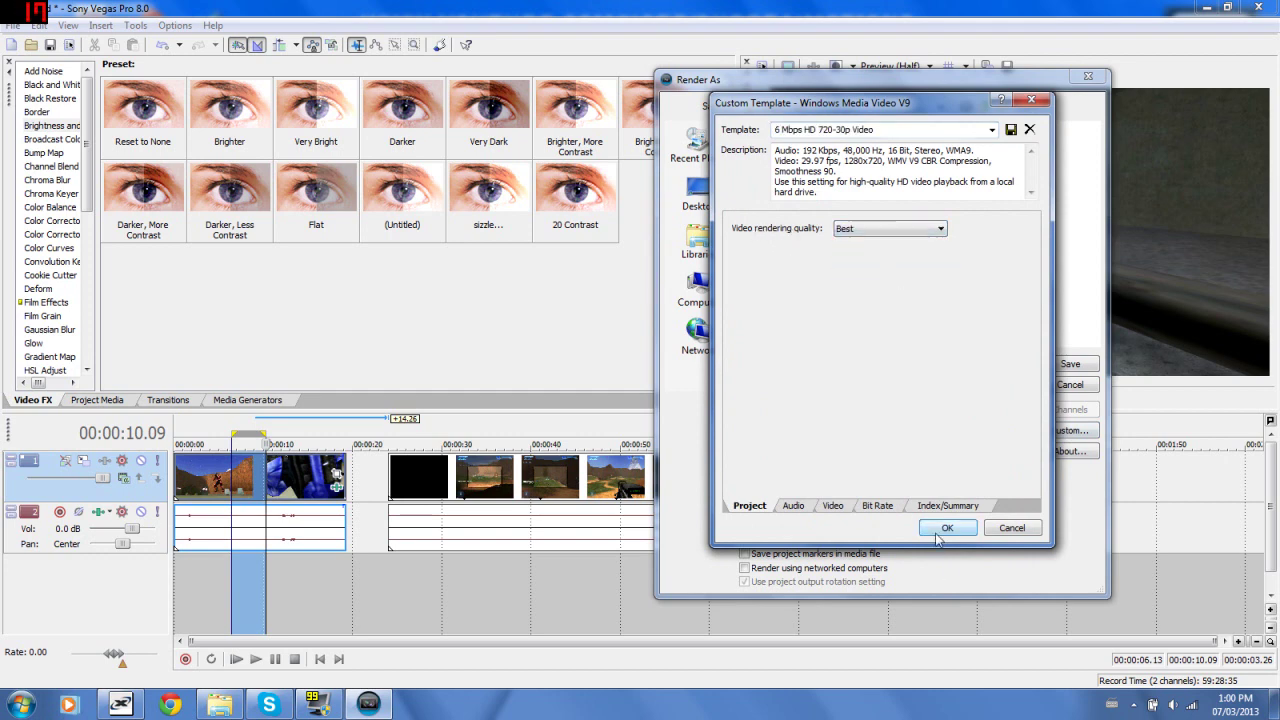
pyautogui.click(942, 536)
# Render the loop region to Untitled.wmv and open the finished video for playback.
pyautogui.click(1068, 366)
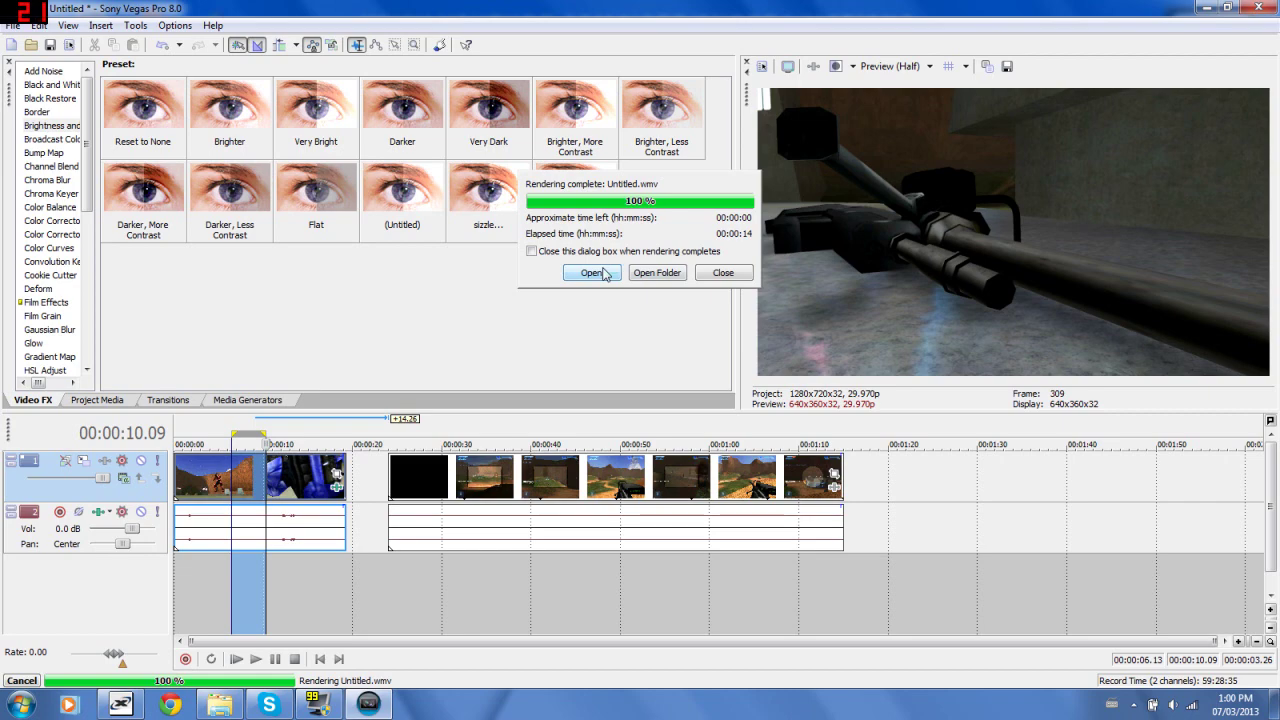
pyautogui.click(592, 273)
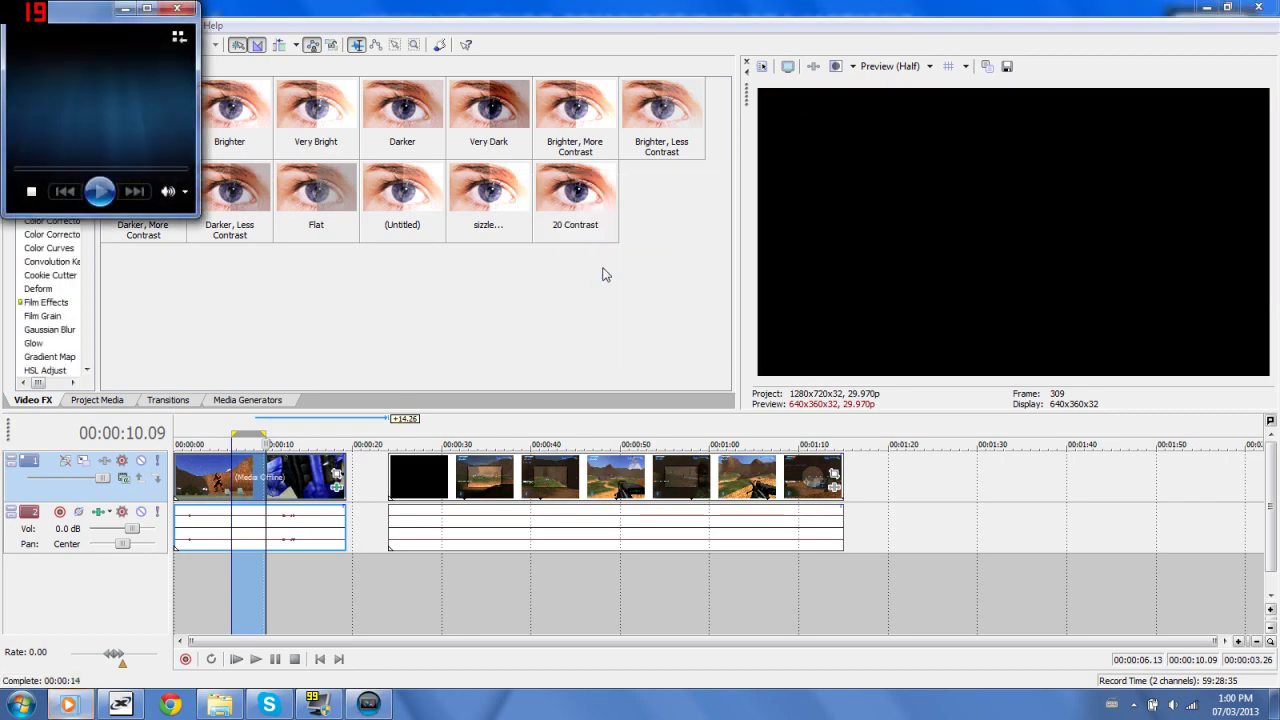